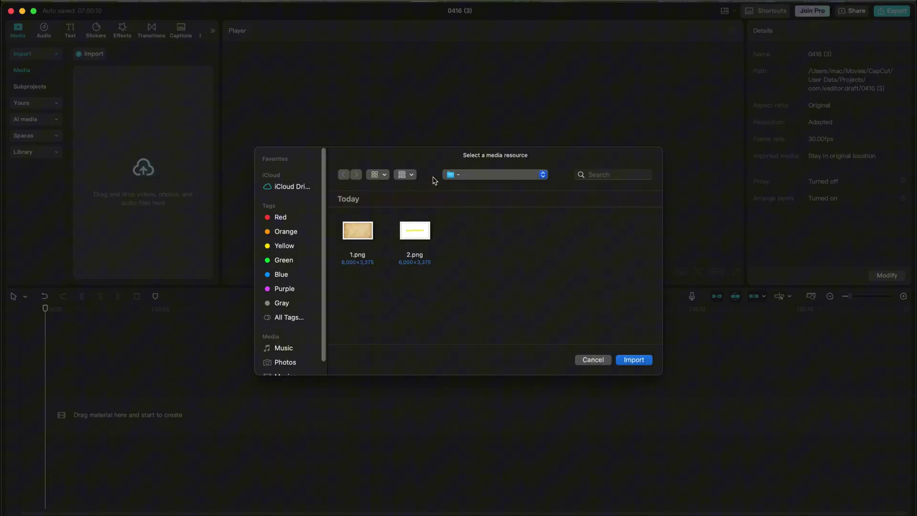
# - Import the seven template images 1.png to 7.png into the media library from the folder inside Project
pyautogui.click(455, 175)
pyautogui.click(483, 187)
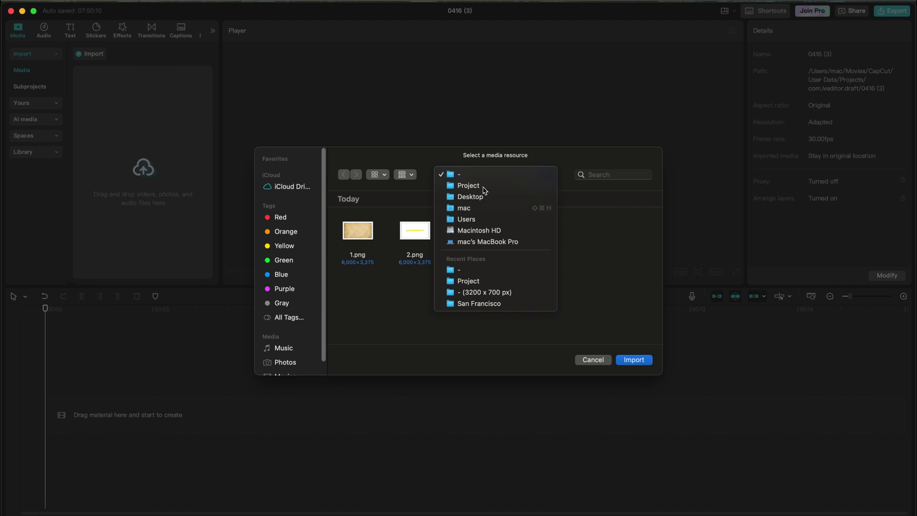
pyautogui.doubleClick(472, 238)
pyautogui.moveTo(613, 314); pyautogui.dragTo(359, 231)
pyautogui.click(645, 362)
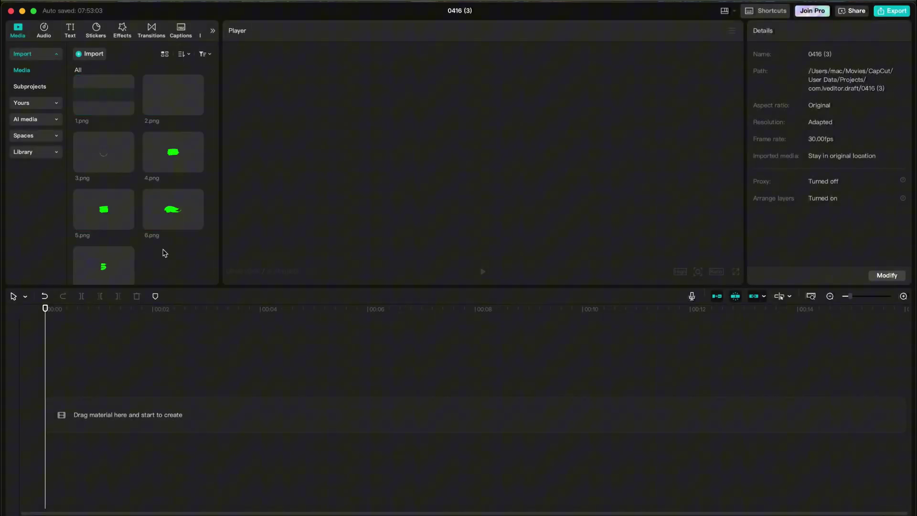
# - Place 1.png at the start of the timeline as the background
pyautogui.click(89, 59)
pyautogui.click(585, 359)
pyautogui.moveTo(149, 330); pyautogui.dragTo(109, 411)
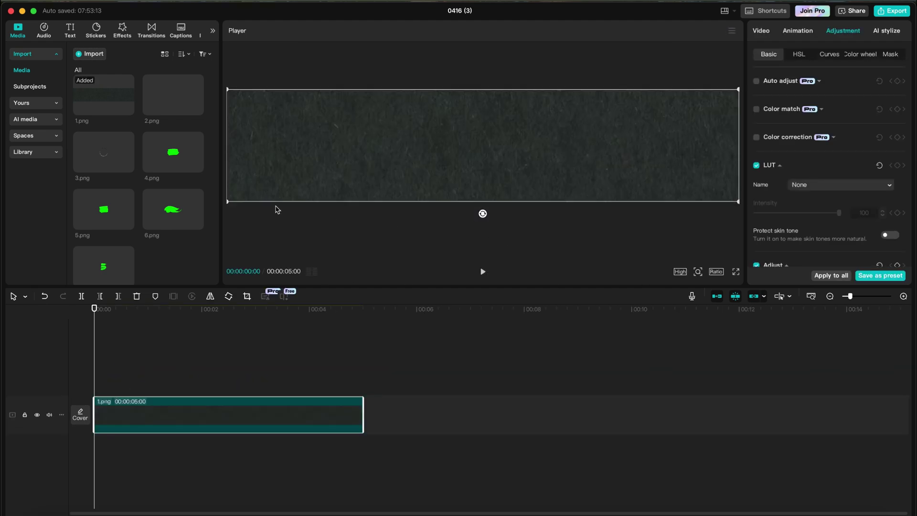
# - Darken the 1.png background clip by lowering its exposure to about -27
pyautogui.scroll(-10, 797, 167)
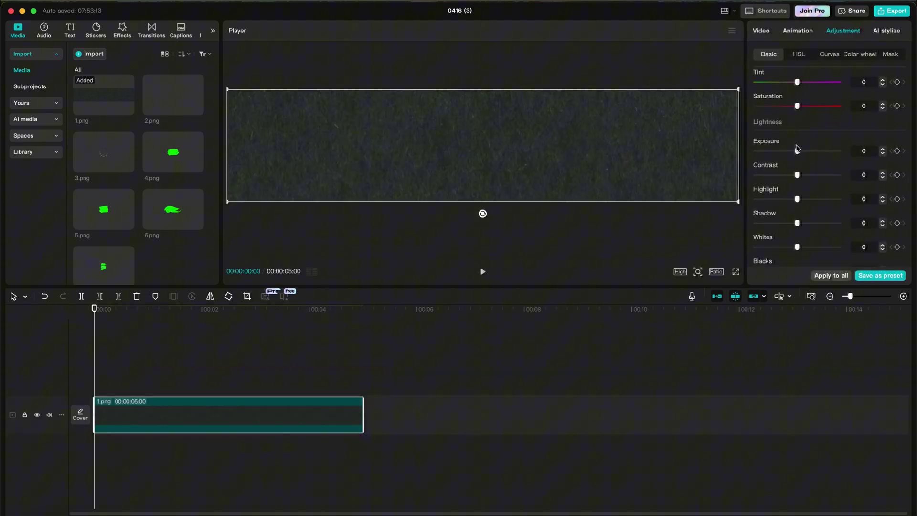
pyautogui.moveTo(797, 150); pyautogui.dragTo(784, 155)
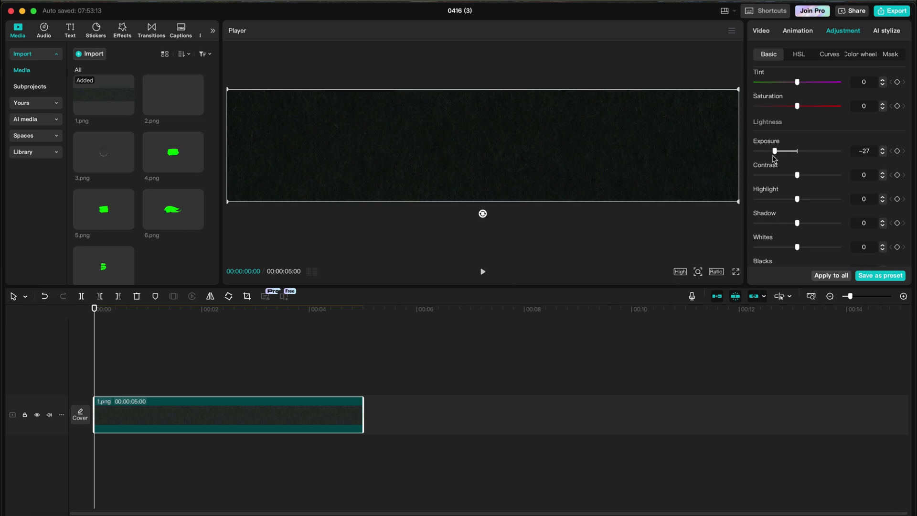
pyautogui.moveTo(773, 156); pyautogui.dragTo(771, 155)
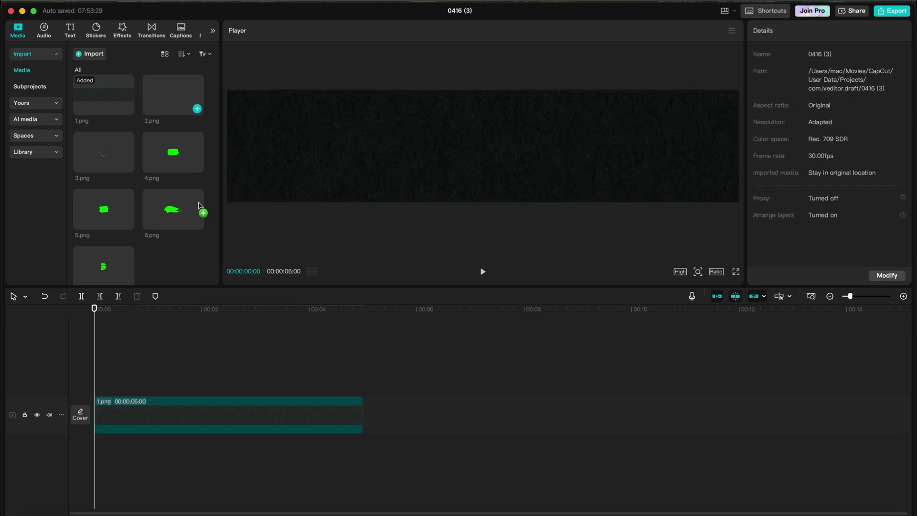
# - Place 2.png on a track above the background and crop it to roughly the first quarter of its brush line
pyautogui.moveTo(198, 206); pyautogui.dragTo(106, 360)
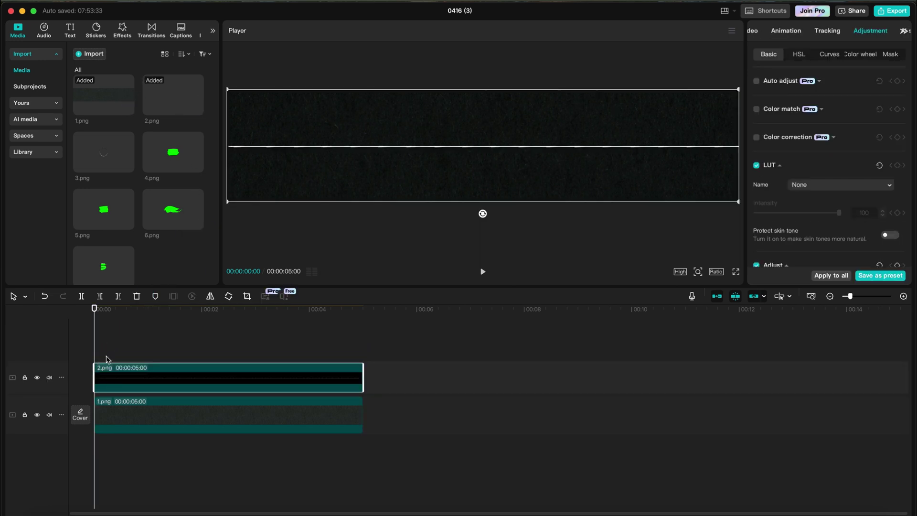
pyautogui.click(247, 296)
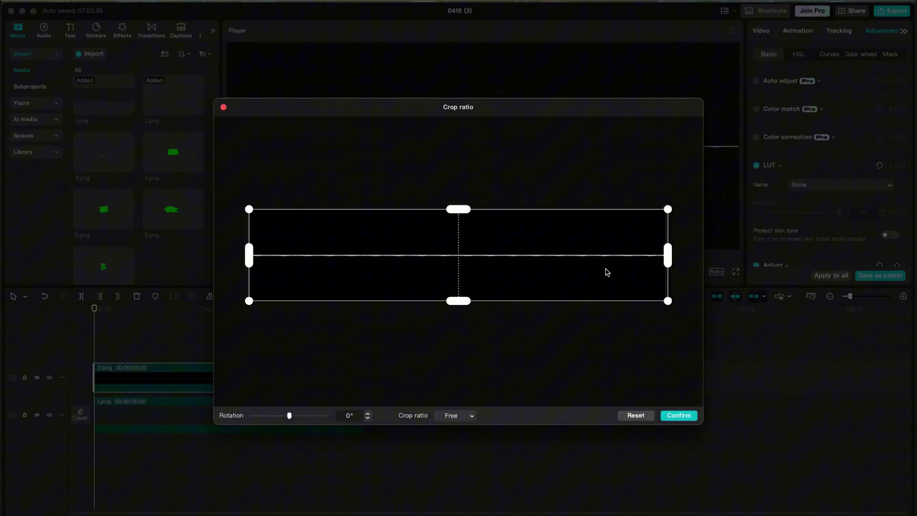
pyautogui.moveTo(667, 255); pyautogui.dragTo(342, 258)
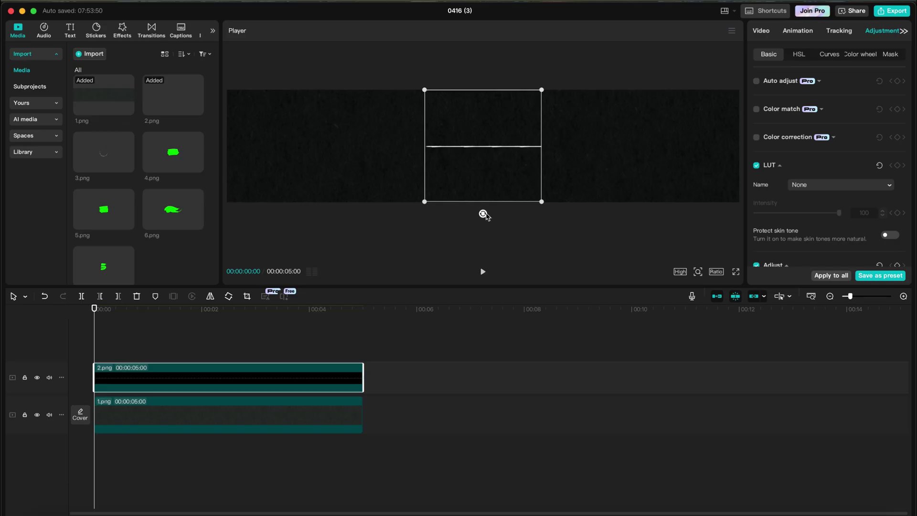
# - Rotate the cropped brush line by 180°, shrink it and position it so it starts at the canvas's left edge
pyautogui.moveTo(484, 214); pyautogui.dragTo(483, 78)
pyautogui.moveTo(494, 131); pyautogui.dragTo(299, 154)
pyautogui.moveTo(321, 184); pyautogui.dragTo(276, 175)
pyautogui.click(356, 218)
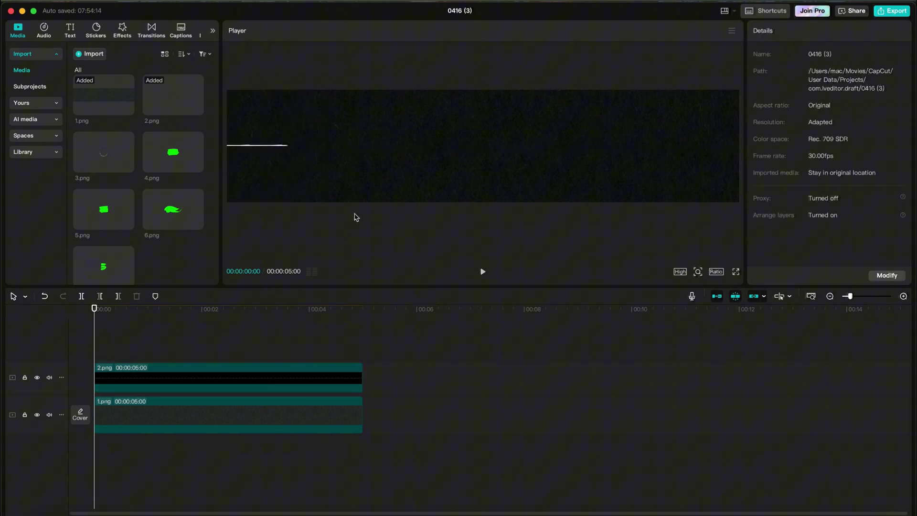
# - Place 3.png on the track above, scale its brush circle down, turn it upside down and position it at the end of the brush line
pyautogui.moveTo(100, 156); pyautogui.dragTo(98, 354)
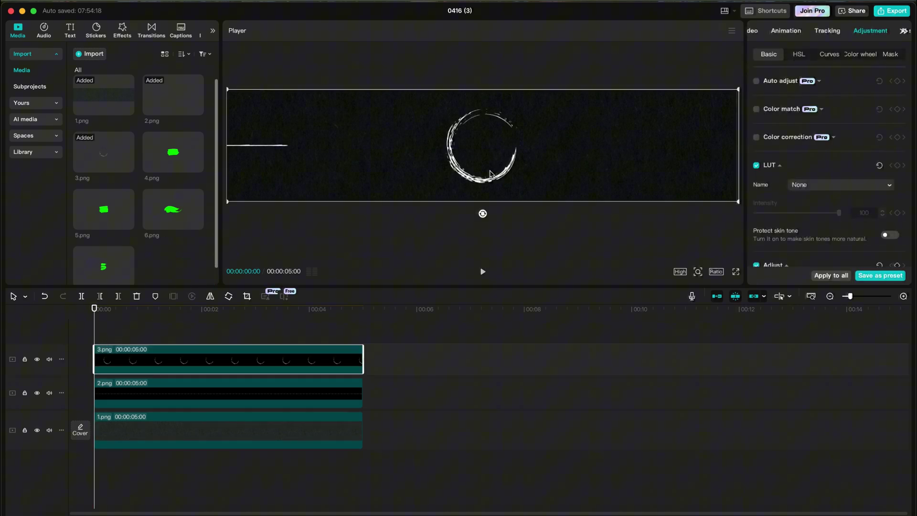
pyautogui.moveTo(739, 201); pyautogui.dragTo(573, 153)
pyautogui.moveTo(483, 190); pyautogui.dragTo(492, 69)
pyautogui.moveTo(493, 126); pyautogui.dragTo(318, 143)
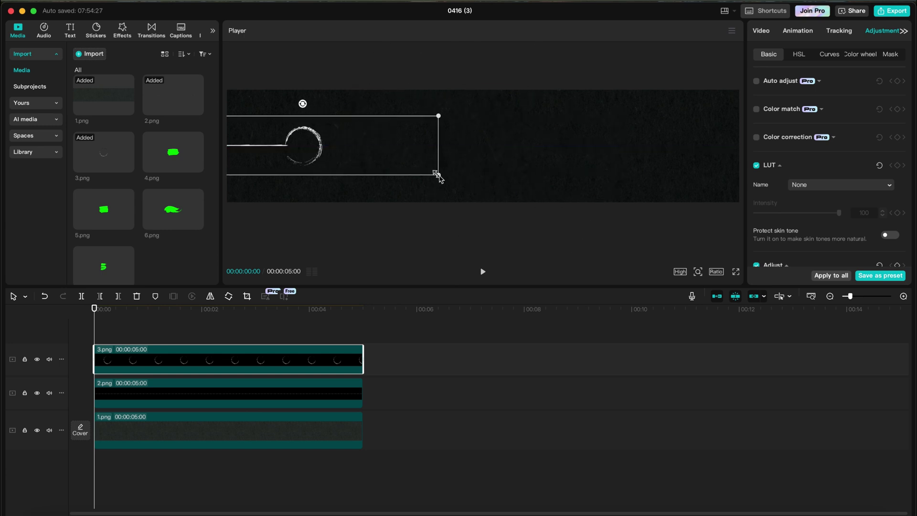
pyautogui.moveTo(438, 176); pyautogui.dragTo(368, 158)
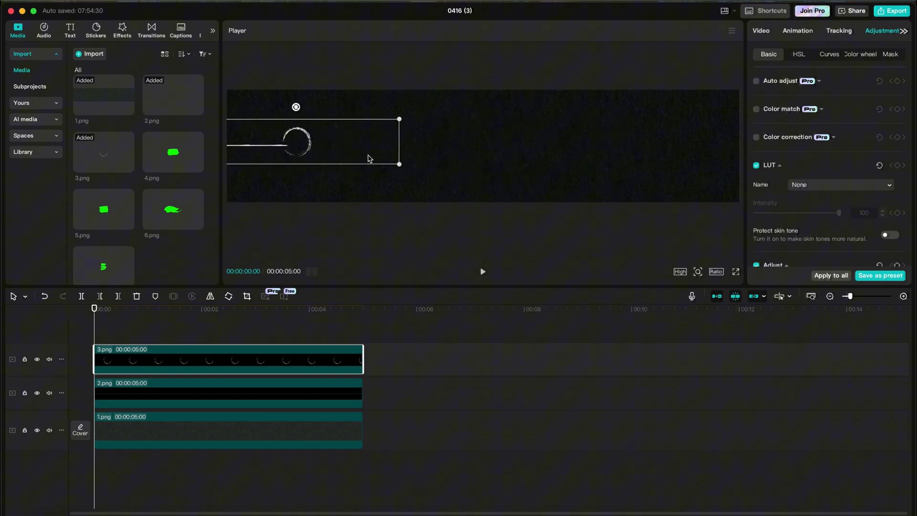
# - Import the Coca-Cola bottles image Apr 16, 2025, 07_29_45 AM.png from the Project folder
pyautogui.click(90, 53)
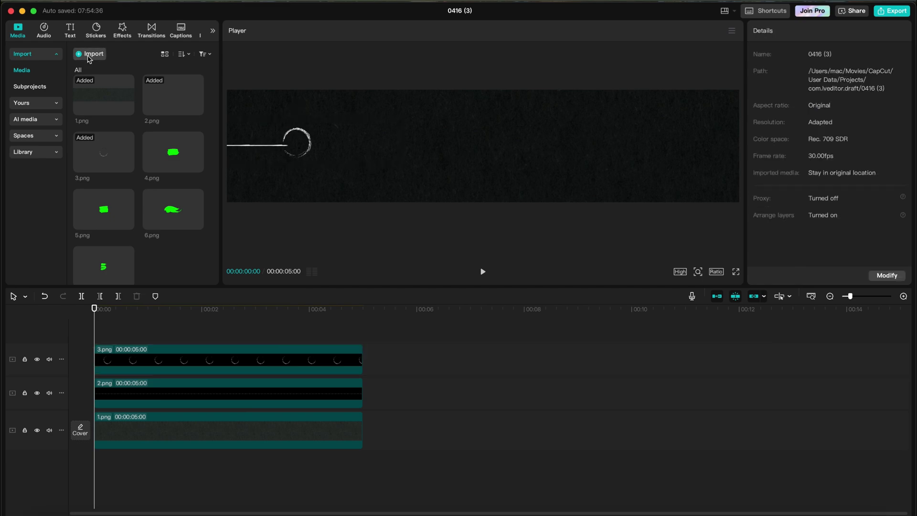
pyautogui.click(495, 177)
pyautogui.click(498, 186)
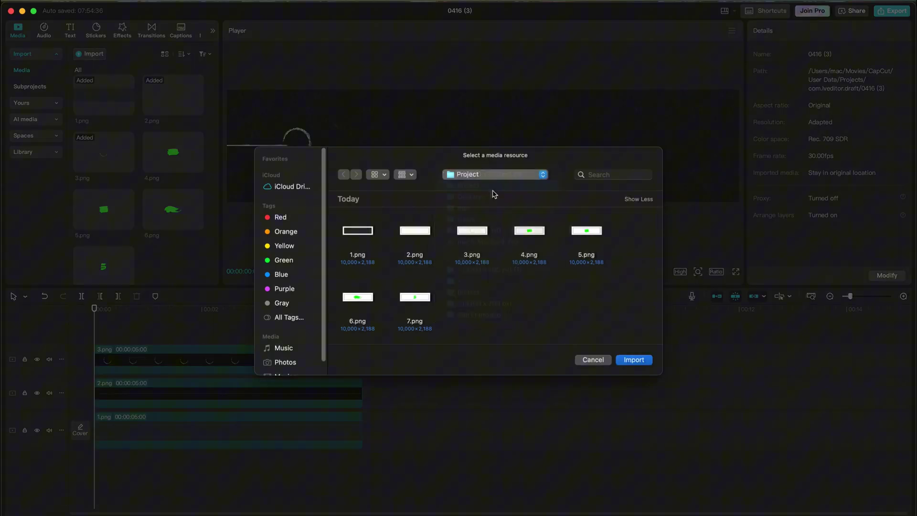
pyautogui.doubleClick(528, 306)
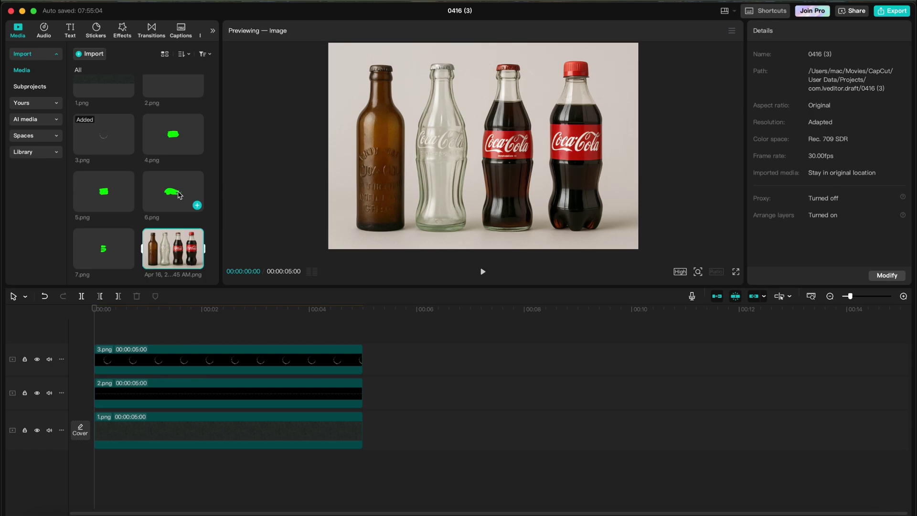
# - Import the ChatGPT-generated Coca-Cola logos image from the Project folder and try it at the start of the timeline
pyautogui.click(90, 53)
pyautogui.scroll(-3, 526, 287)
pyautogui.scroll(-2, 526, 286)
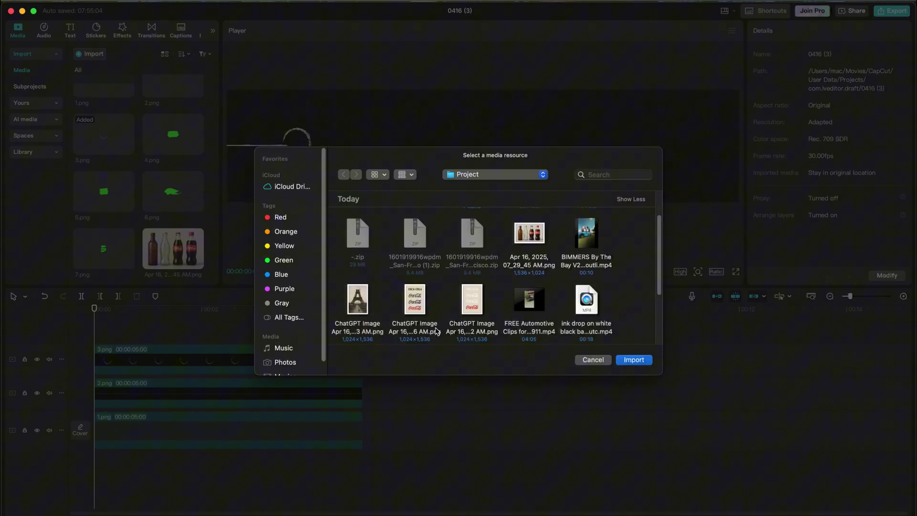
pyautogui.doubleClick(472, 301)
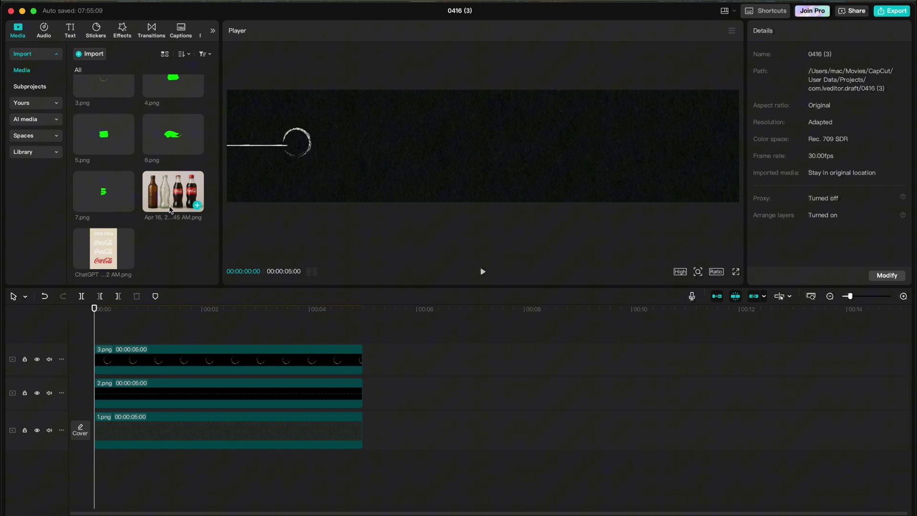
pyautogui.moveTo(101, 239); pyautogui.dragTo(95, 334)
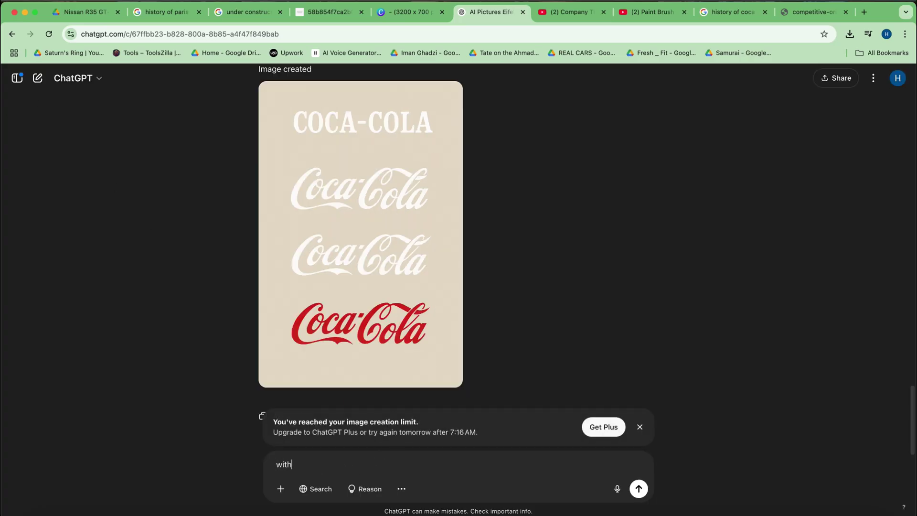
# - In ChatGPT, request a new version of the Coca-Cola logos image with the prompt "with green background"
pyautogui.write('ey')
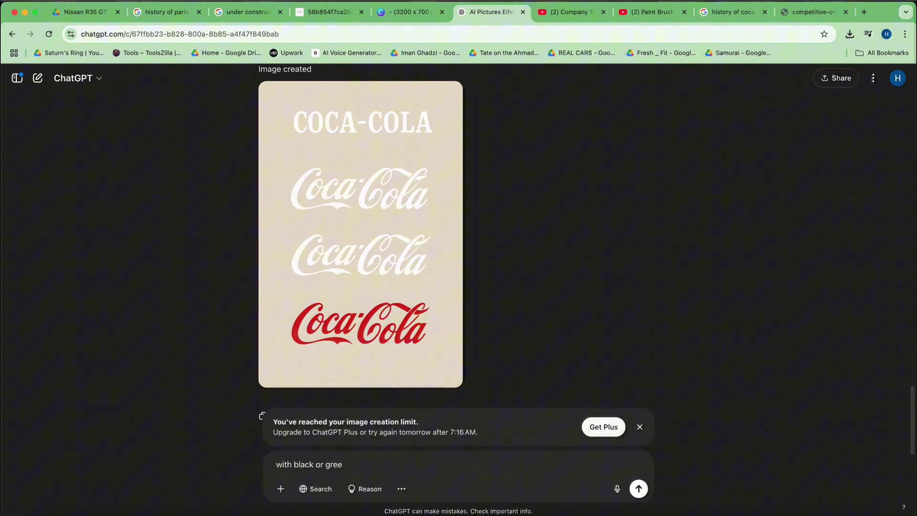
pyautogui.press('BackSpace')
pyautogui.press('BackSpace')
pyautogui.press('BackSpace')
pyautogui.press('BackSpace')
pyautogui.press('BackSpace')
pyautogui.press('BackSpace')
pyautogui.press('BackSpace')
pyautogui.press('BackSpace')
pyautogui.press('BackSpace')
pyautogui.press('BackSpace')
pyautogui.press('BackSpace')
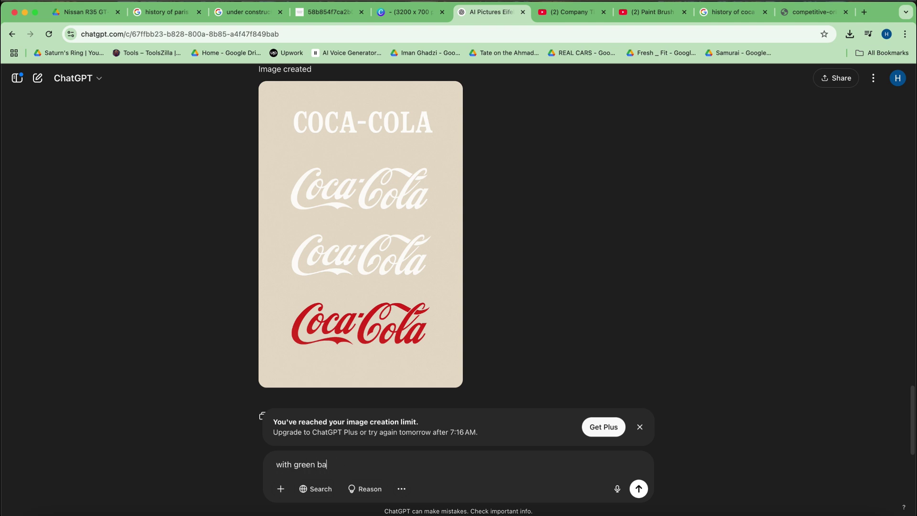
pyautogui.write('green background')
pyautogui.press('Return')
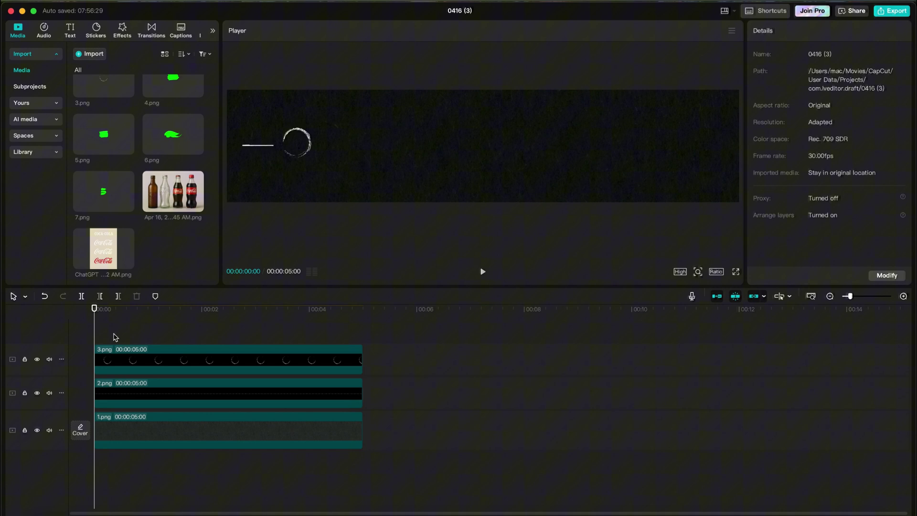
# - Apply a Split mask to 2.png, rotate it 90° and move it to about X 609, Y 100 to hide the brush line
pyautogui.moveTo(96, 334)
pyautogui.mouseDown()
pyautogui.moveTo(162, 334)
pyautogui.moveTo(99, 337)
pyautogui.mouseUp()
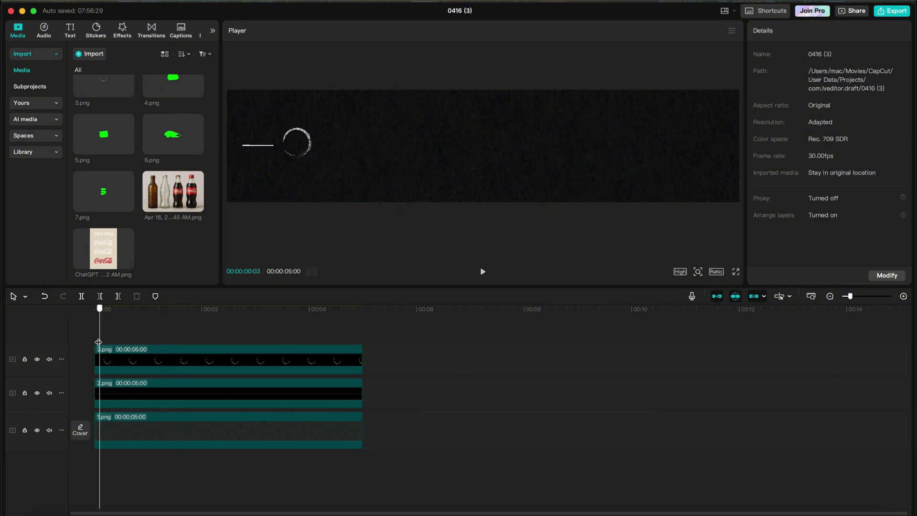
pyautogui.click(129, 395)
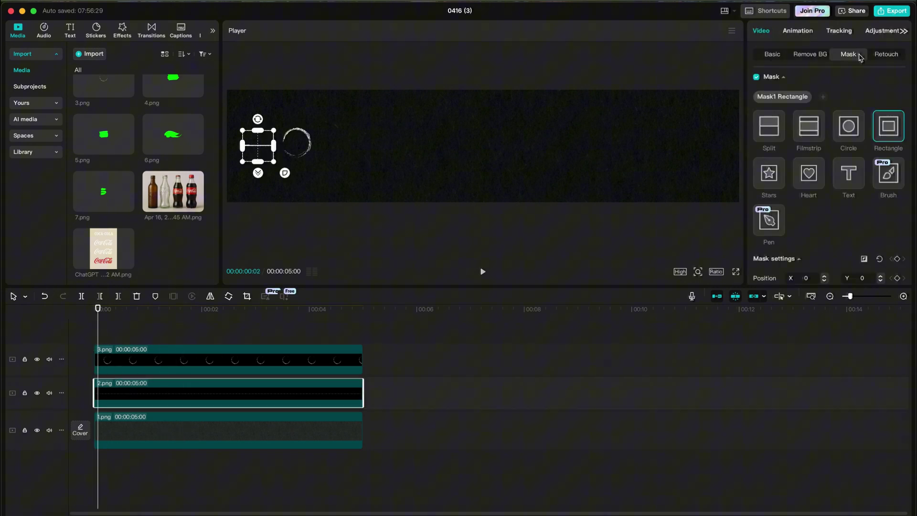
pyautogui.click(769, 128)
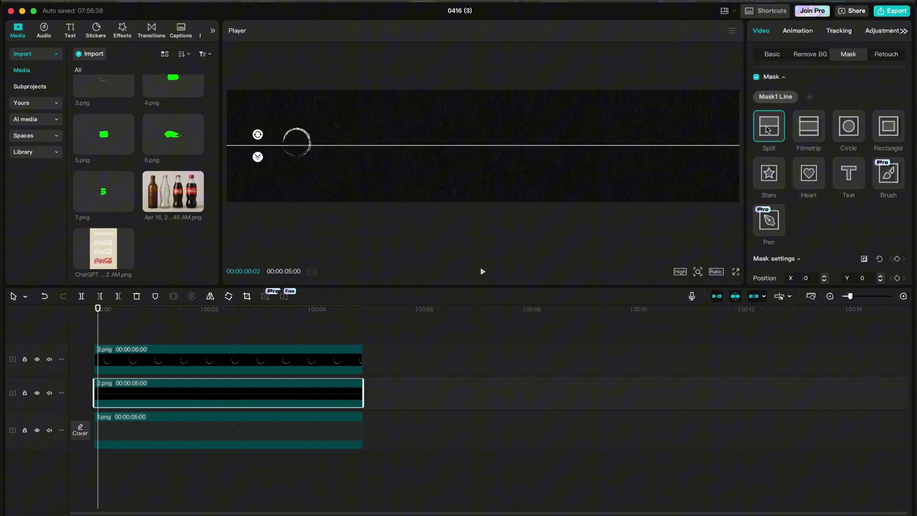
pyautogui.moveTo(261, 140); pyautogui.dragTo(306, 158)
pyautogui.moveTo(265, 180); pyautogui.dragTo(215, 185)
# - Keyframe all mask settings of 2.png and move the mask to about X -492, Y 115 to fully reveal the line
pyautogui.scroll(-2, 860, 215)
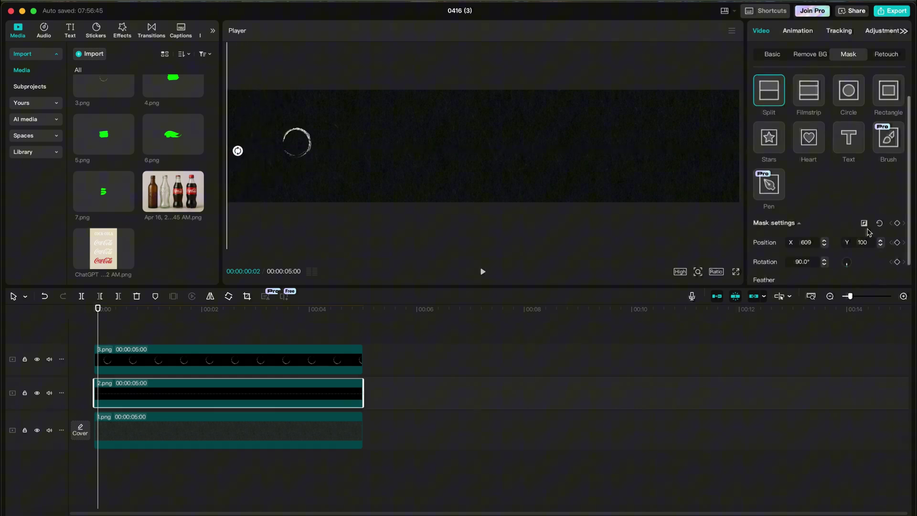
pyautogui.click(897, 221)
pyautogui.scroll(-1, 860, 215)
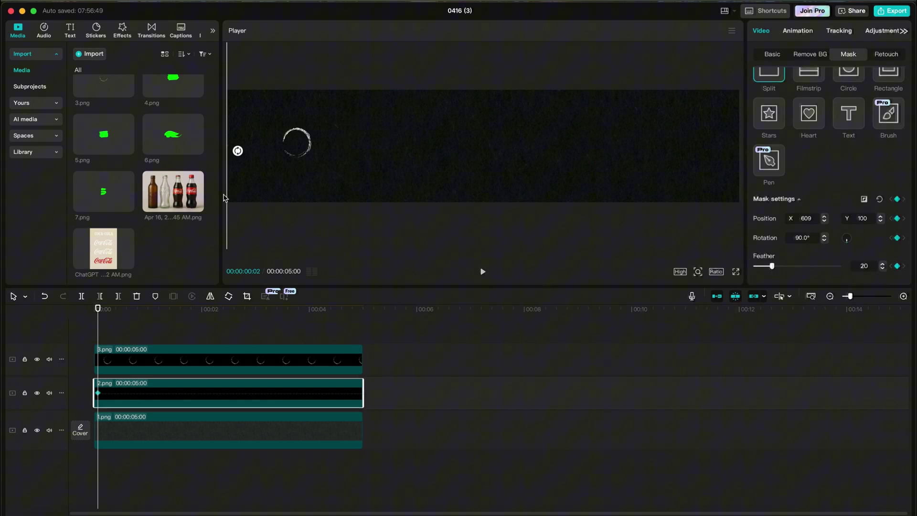
pyautogui.moveTo(229, 191); pyautogui.dragTo(287, 192)
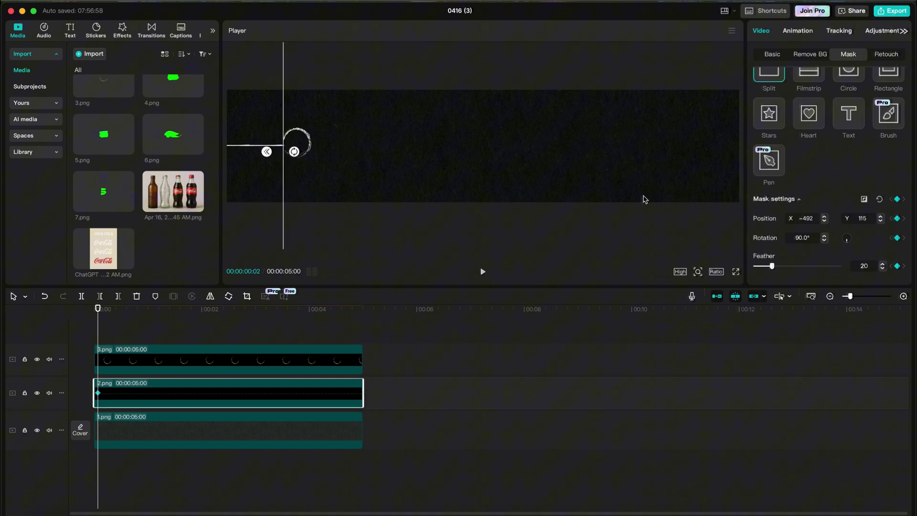
# - Shift the reveal keyframe to frame 7 and keyframe the mask at frame 0 at about X 609, Y 126 to hide the line
pyautogui.moveTo(98, 393); pyautogui.dragTo(102, 394)
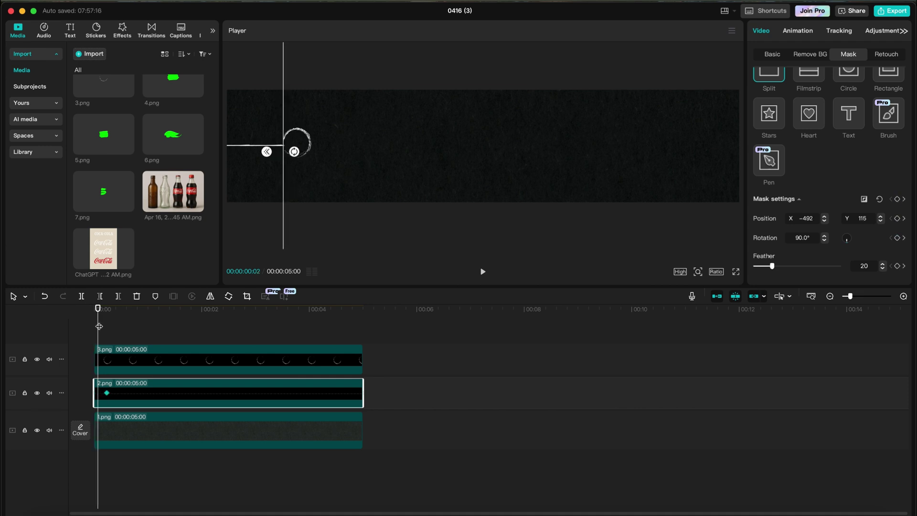
pyautogui.moveTo(99, 326); pyautogui.dragTo(91, 325)
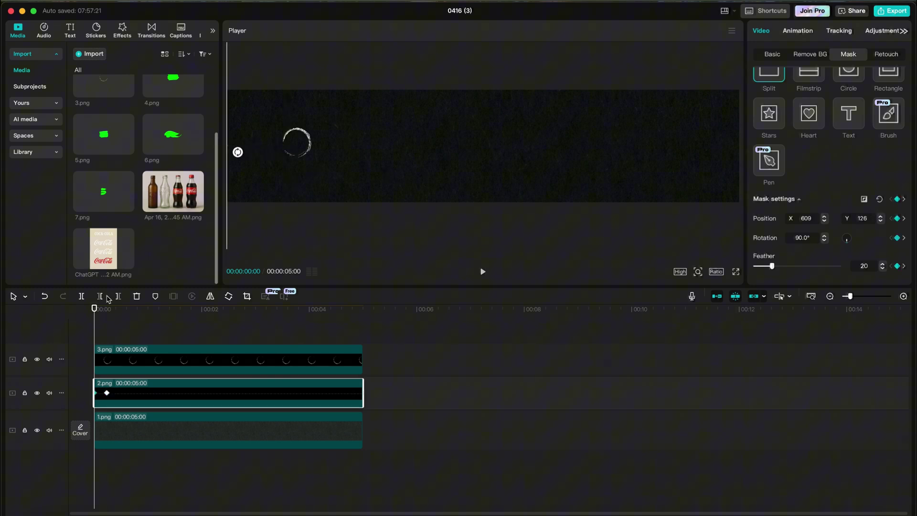
pyautogui.click(106, 313)
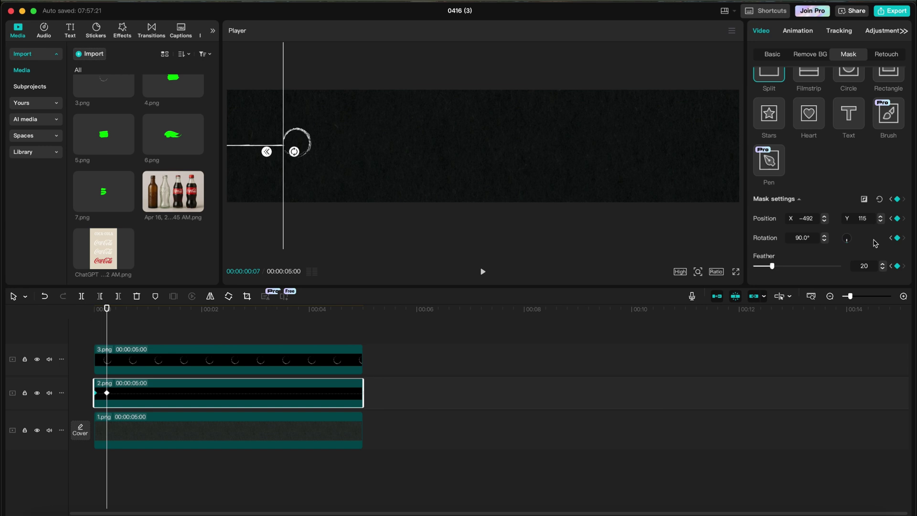
pyautogui.click(897, 267)
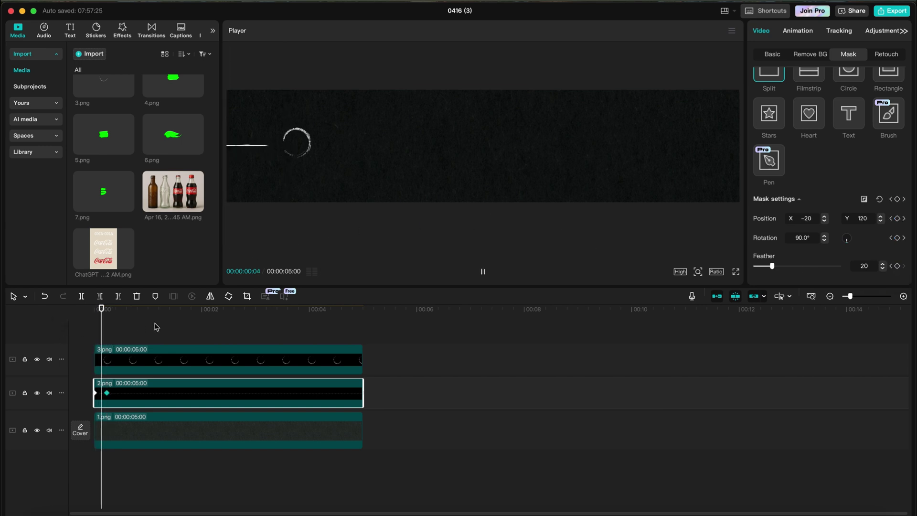
# - Add a Split mask to 3.png, tilt it diagonally and move it to about X 698, Y -97 to cover the circle
pyautogui.click(141, 349)
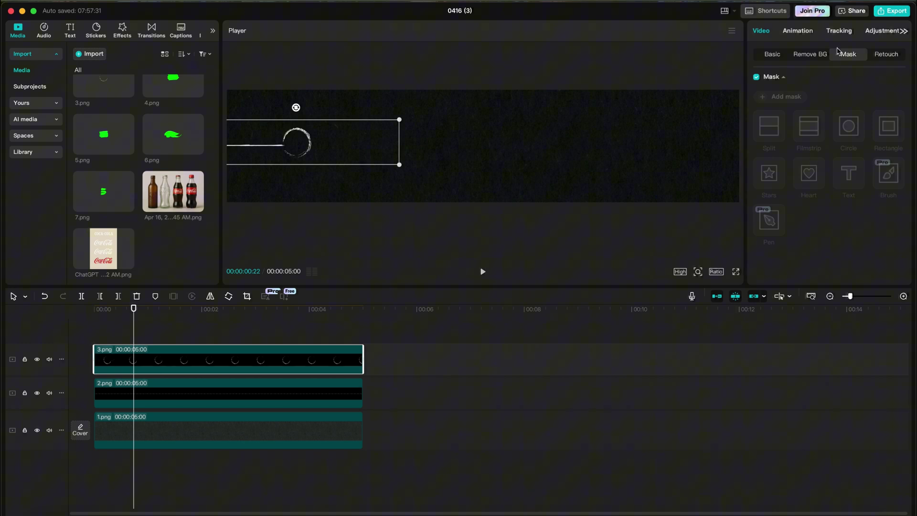
pyautogui.click(790, 98)
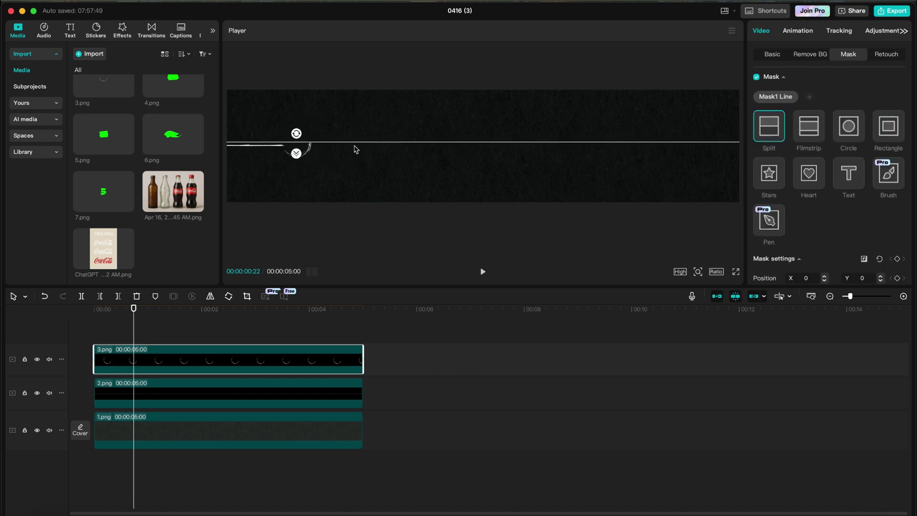
pyautogui.moveTo(299, 157); pyautogui.dragTo(285, 142)
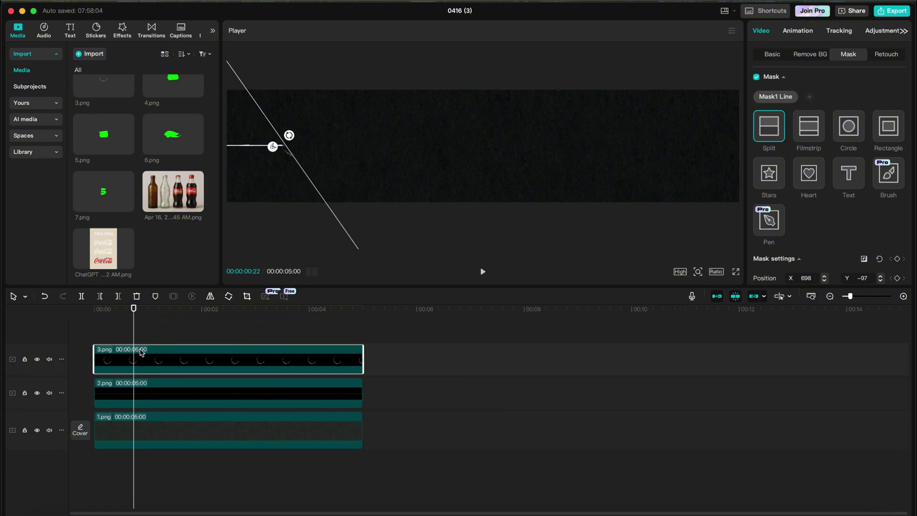
# - Keyframe 3.png's mask at frame 22 with feather about 18, and rotate it to -90° at 00:00:01:04 to reveal the circle
pyautogui.scroll(-2, 907, 243)
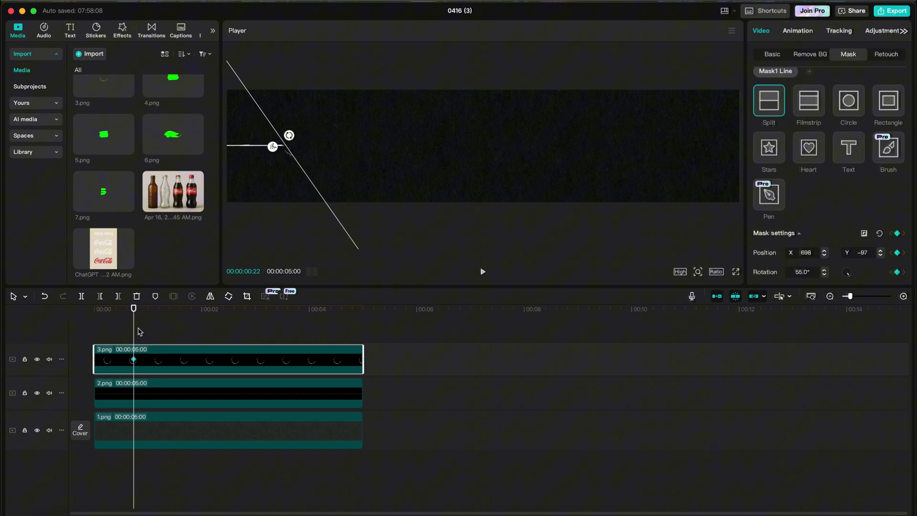
pyautogui.scroll(-3, 898, 100)
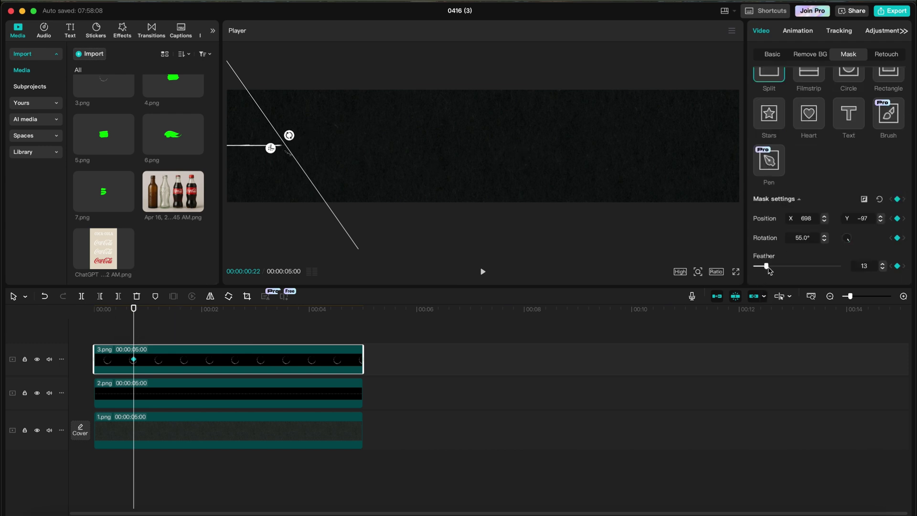
pyautogui.moveTo(140, 328); pyautogui.dragTo(155, 328)
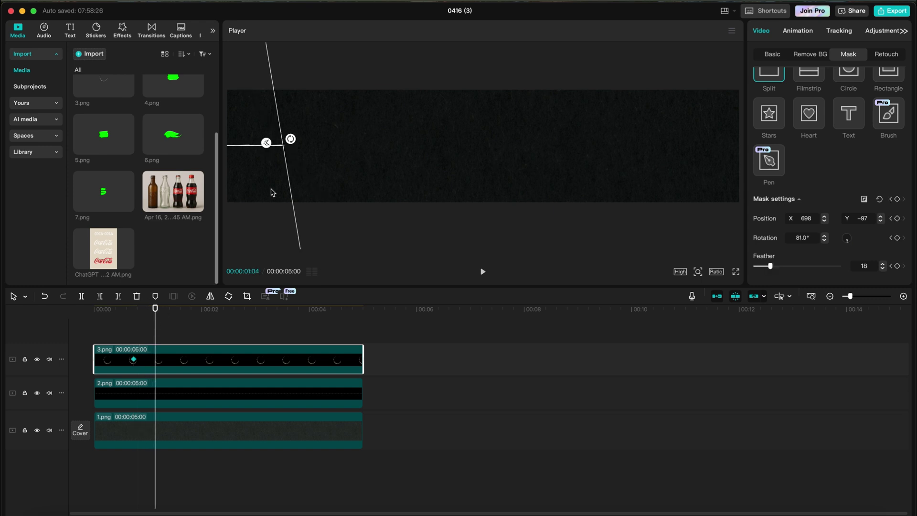
pyautogui.moveTo(291, 139); pyautogui.dragTo(241, 142)
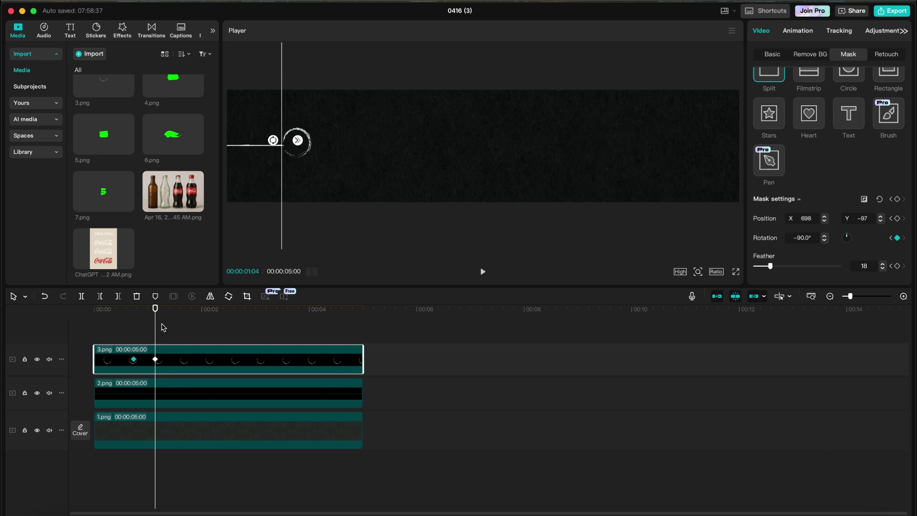
pyautogui.moveTo(158, 331); pyautogui.dragTo(64, 332)
pyautogui.press('space')
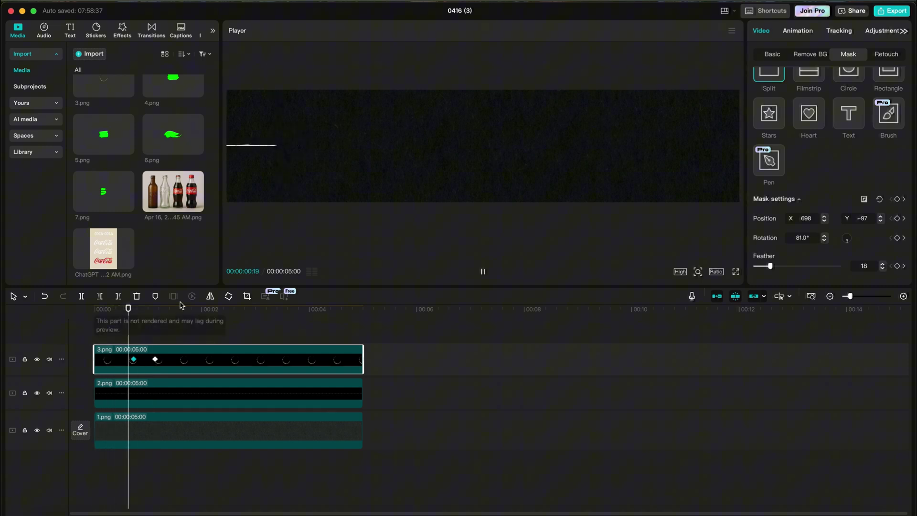
# - Apply a smooth easing curve to the ending Position X keyframe of 2.png's mask
pyautogui.click(124, 390)
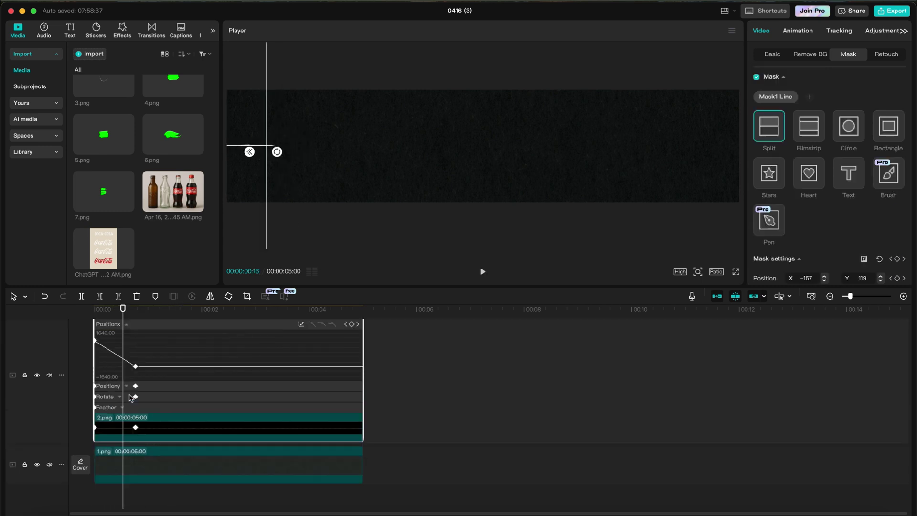
pyautogui.click(136, 367)
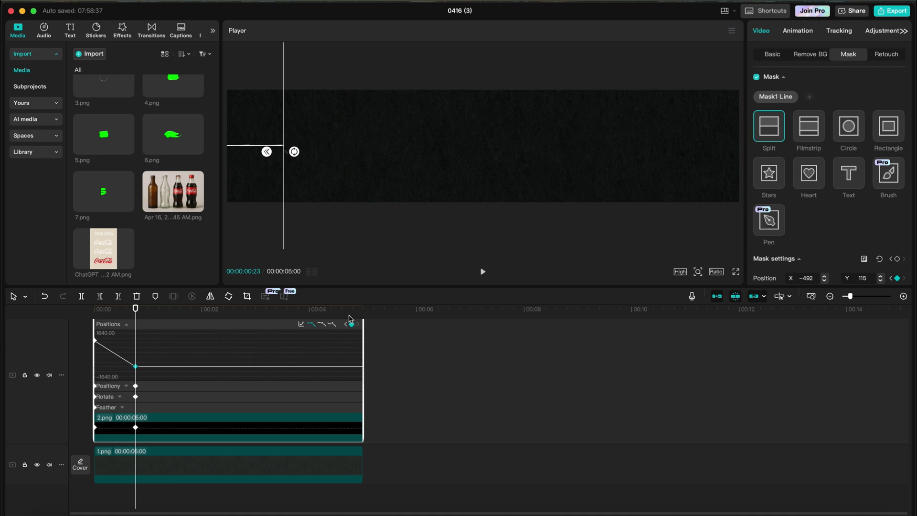
pyautogui.click(322, 324)
pyautogui.click(342, 427)
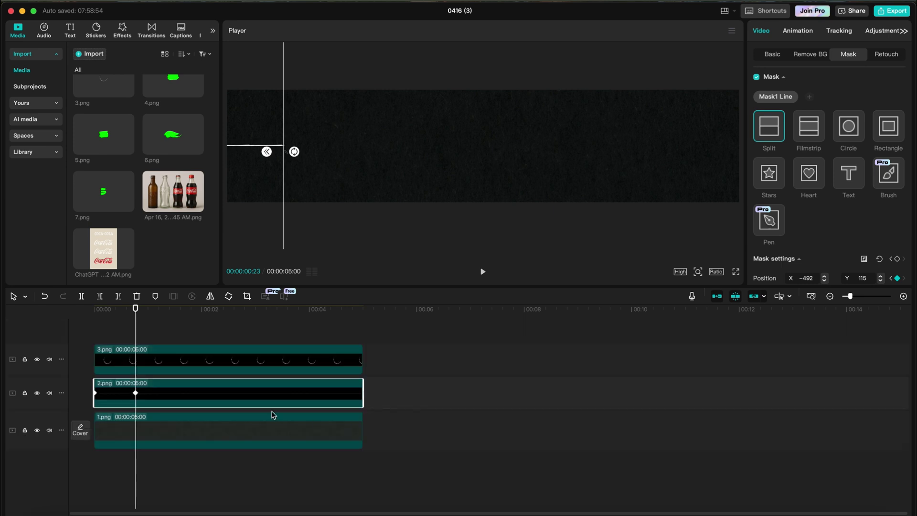
# - Try to delay 2.png by about four frames and extend its start back toward the beginning of the timeline
pyautogui.moveTo(270, 401); pyautogui.dragTo(278, 400)
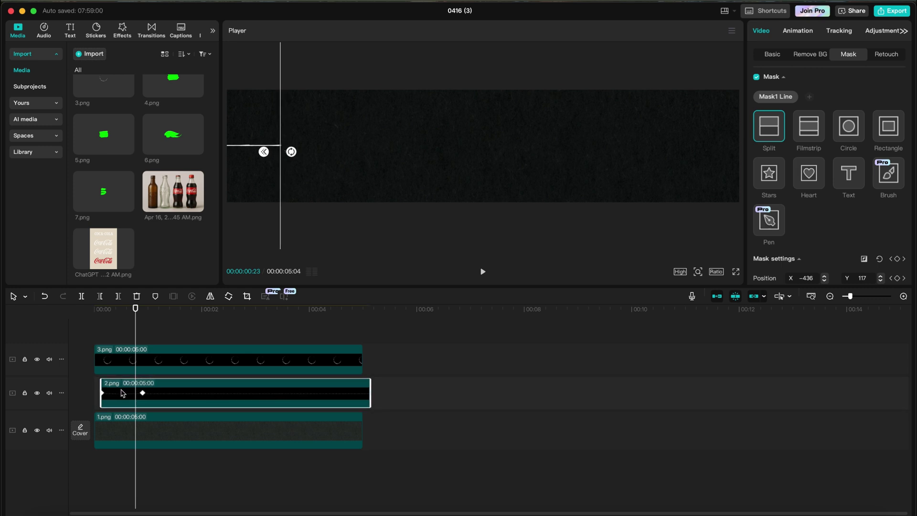
pyautogui.moveTo(102, 384); pyautogui.dragTo(96, 385)
pyautogui.click(98, 384)
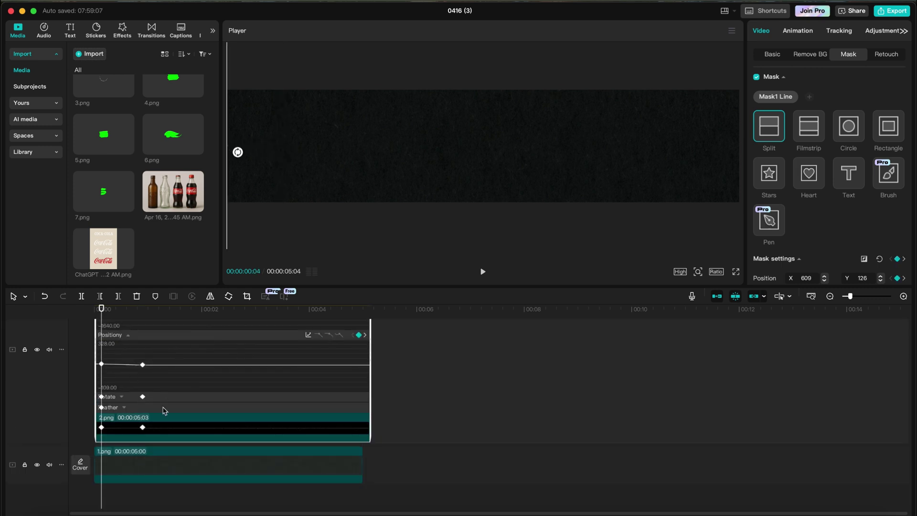
pyautogui.doubleClick(141, 414)
pyautogui.moveTo(102, 334); pyautogui.dragTo(137, 337)
pyautogui.click(137, 342)
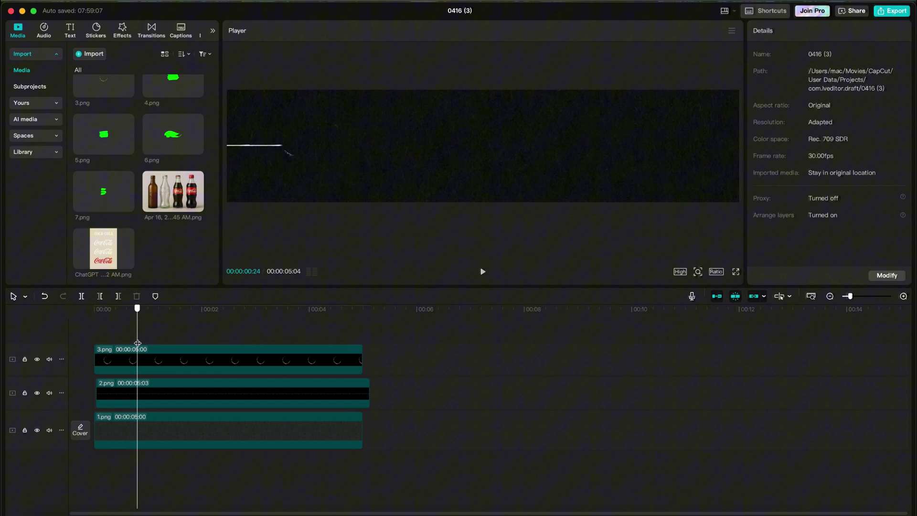
# - Apply a smooth easing curve to both Rotate keyframes of 3.png's mask and preview the circle reveal
pyautogui.click(140, 373)
pyautogui.doubleClick(139, 371)
pyautogui.click(136, 397)
pyautogui.click(156, 393)
pyautogui.click(323, 348)
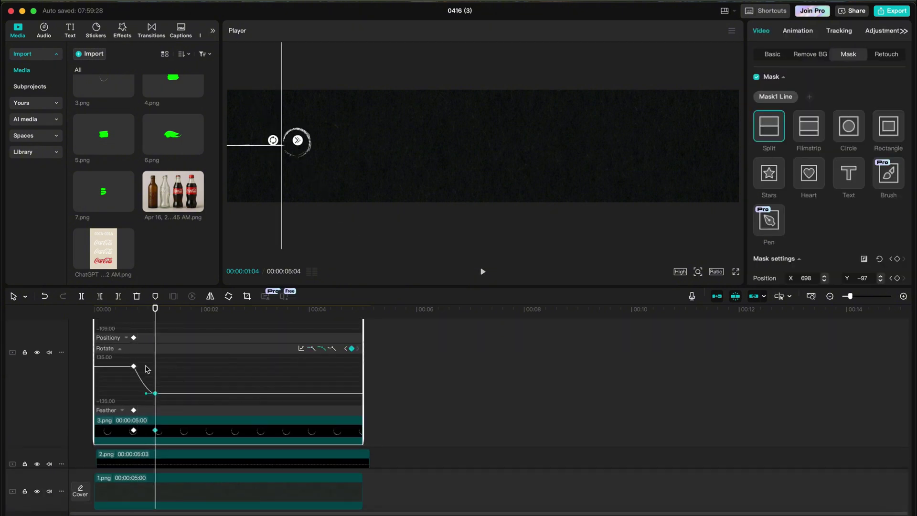
pyautogui.click(134, 366)
pyautogui.click(323, 349)
pyautogui.doubleClick(149, 420)
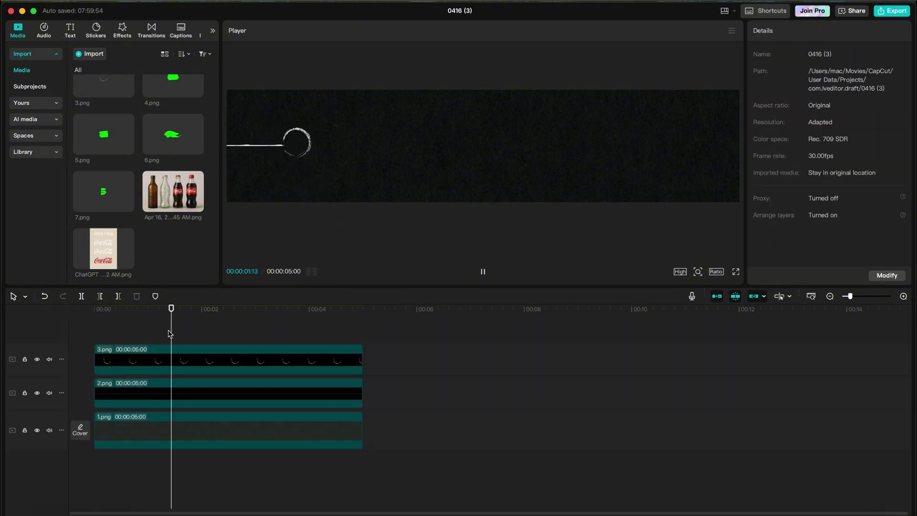
pyautogui.press('space')
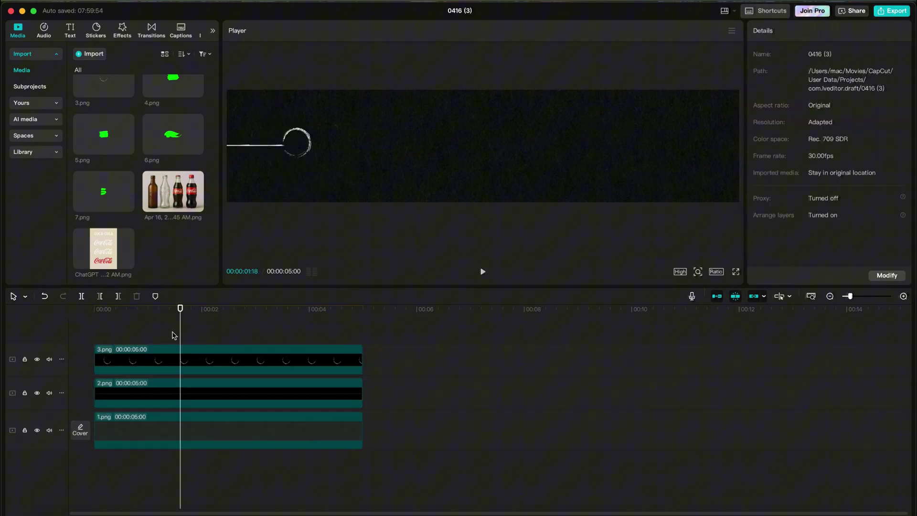
# - Place the Coca-Cola bottles image on a new track above 3.png at 00:00:01:11 and crop it to only the brown bottle
pyautogui.moveTo(179, 336); pyautogui.dragTo(168, 334)
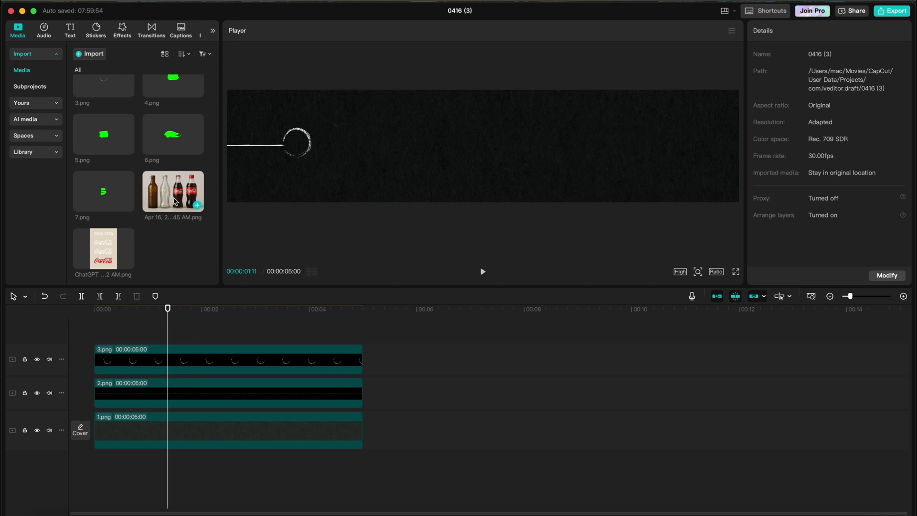
pyautogui.moveTo(175, 200); pyautogui.dragTo(170, 338)
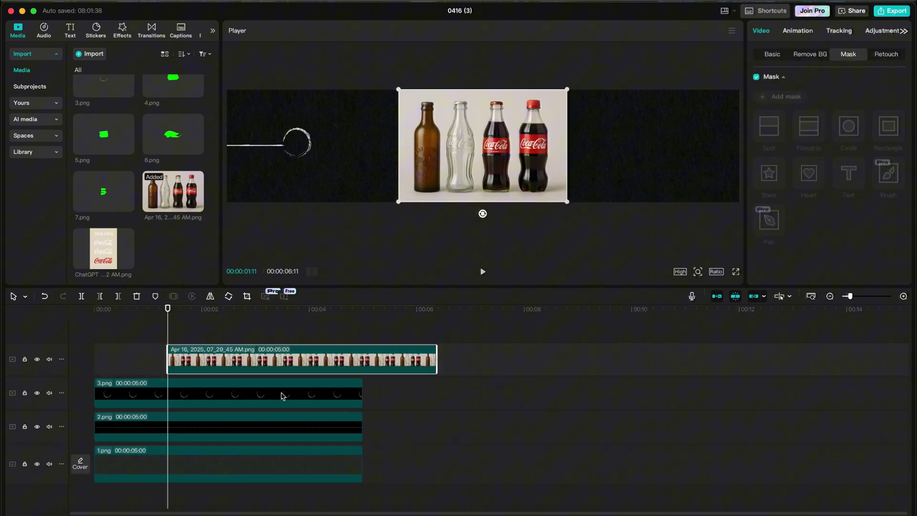
pyautogui.click(247, 296)
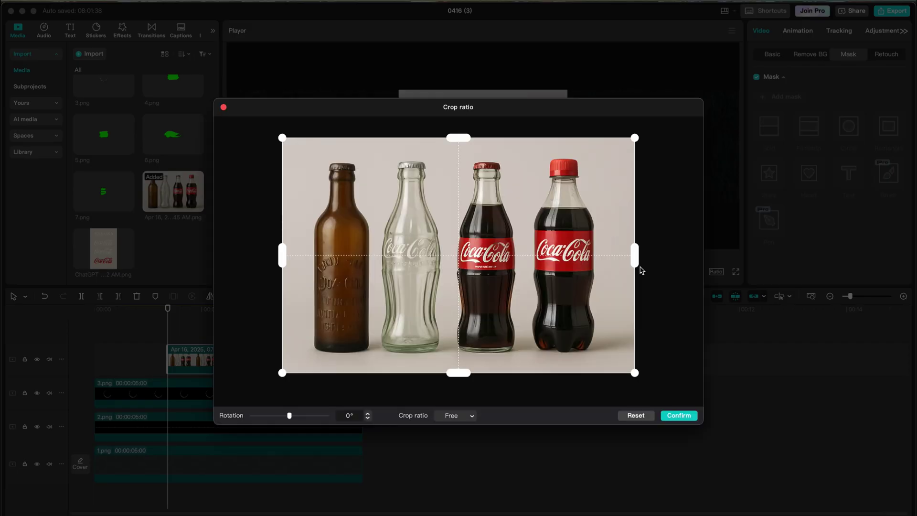
pyautogui.moveTo(636, 255); pyautogui.dragTo(380, 255)
pyautogui.moveTo(291, 256); pyautogui.dragTo(299, 257)
pyautogui.click(696, 418)
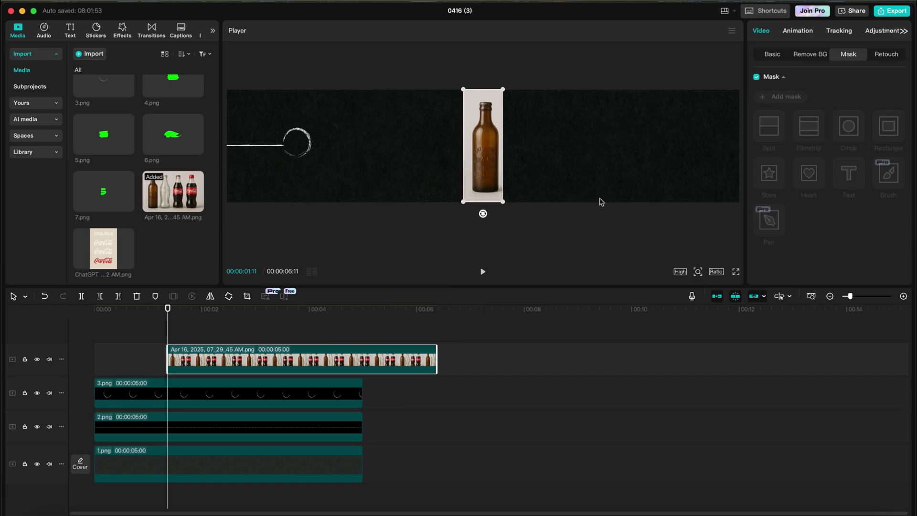
# - Auto-remove the bottle's background and fit the bottle over the circle at about 47% scale, X -1406, Y 115
pyautogui.click(810, 54)
pyautogui.click(757, 81)
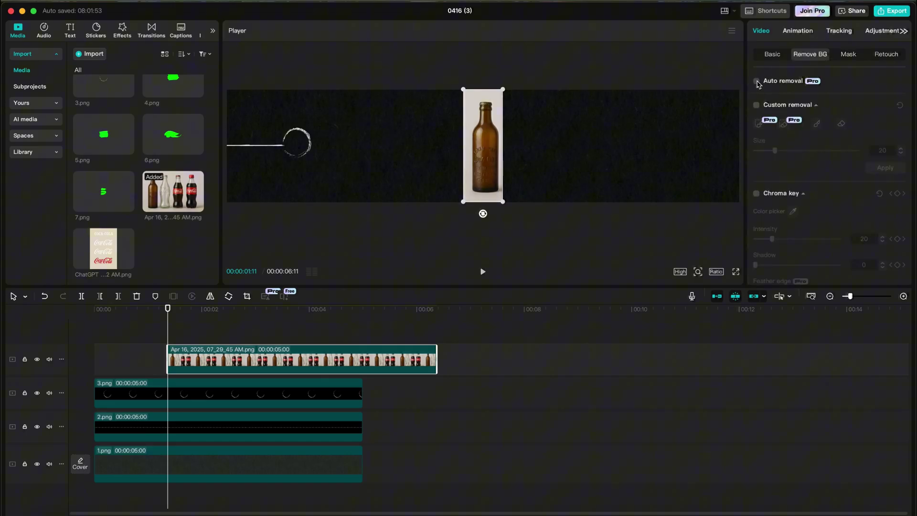
pyautogui.moveTo(485, 164); pyautogui.dragTo(301, 132)
pyautogui.moveTo(316, 169); pyautogui.dragTo(297, 139)
# - Extend the bottle clip's start two frames earlier, and hide it with a Split mask at -180°, feather 29, about X -46, Y -496
pyautogui.click(174, 392)
pyautogui.moveTo(169, 332); pyautogui.dragTo(163, 362)
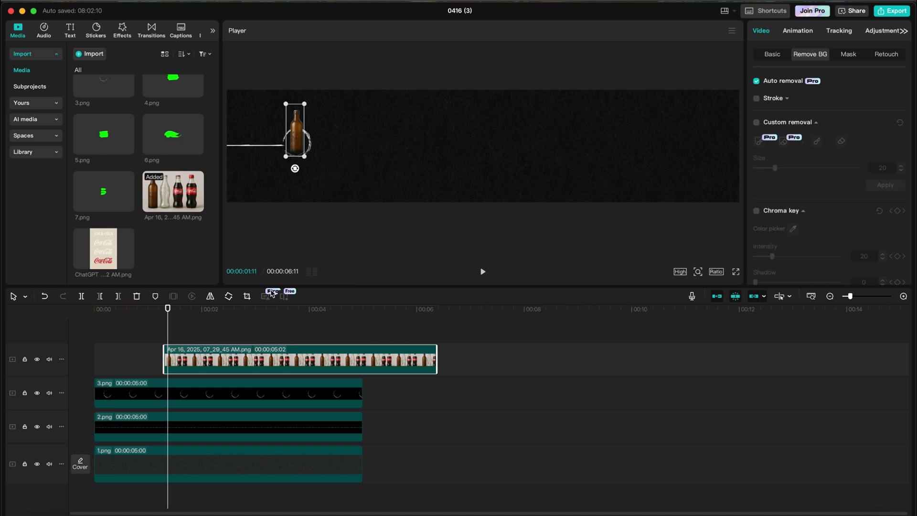
pyautogui.click(849, 54)
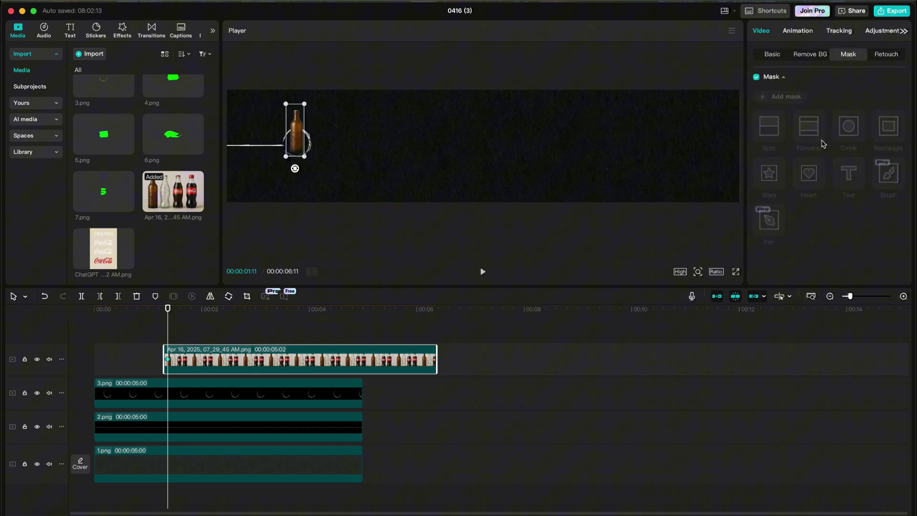
pyautogui.click(789, 97)
pyautogui.moveTo(334, 135); pyautogui.dragTo(281, 125)
pyautogui.scroll(-2, 765, 215)
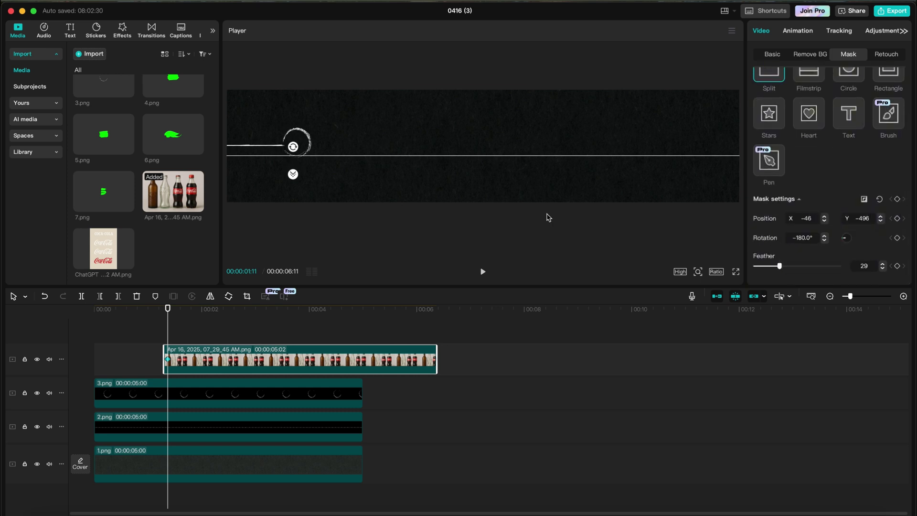
# - At 00:00:01:29, move the bottle's mask to about X 180, Y 512 to reveal it and keyframe all mask settings
pyautogui.moveTo(168, 333); pyautogui.dragTo(199, 330)
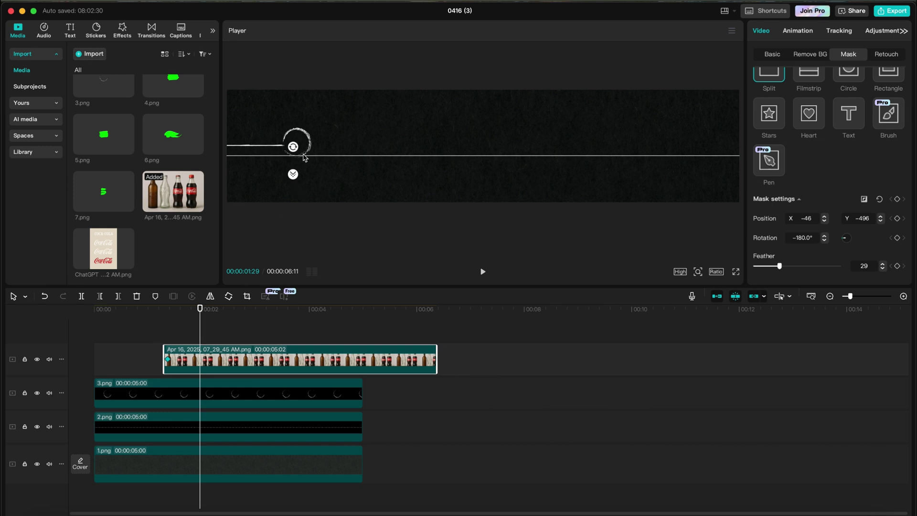
pyautogui.moveTo(304, 157); pyautogui.dragTo(318, 99)
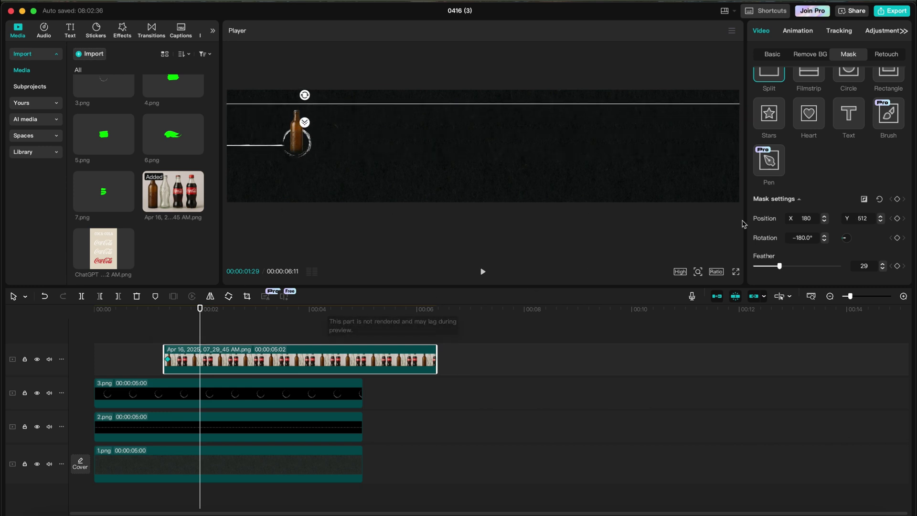
pyautogui.click(898, 200)
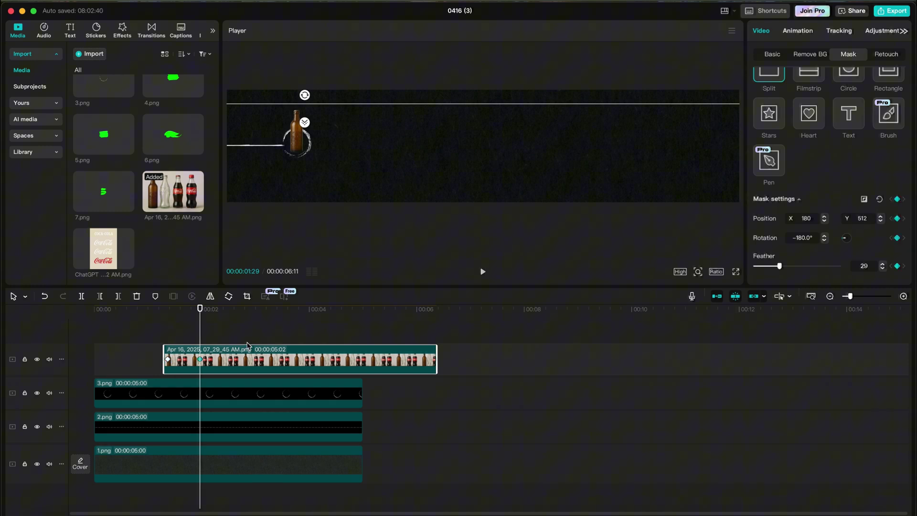
# - Keyframe the bottle's mask at 00:00:01:11 below the bottle so it starts hidden, and preview the reveal
pyautogui.moveTo(199, 344); pyautogui.dragTo(168, 342)
pyautogui.press('space')
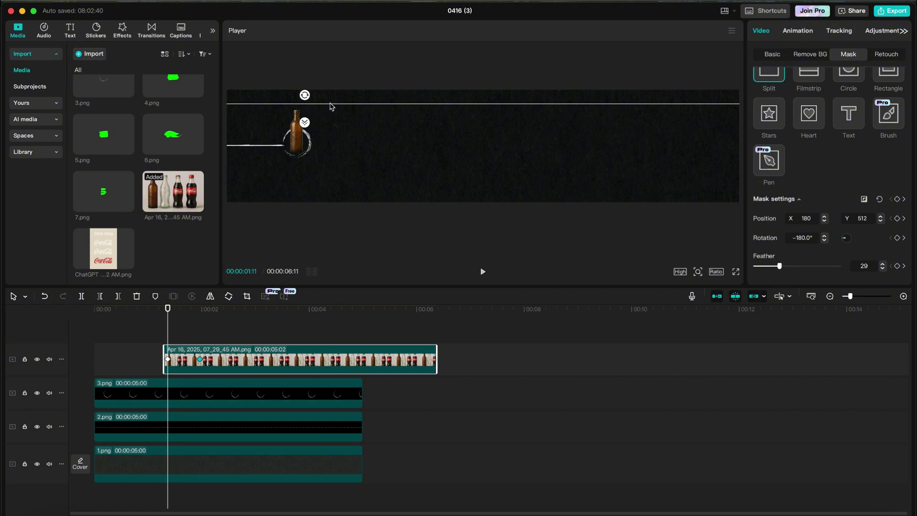
pyautogui.moveTo(332, 106); pyautogui.dragTo(325, 166)
pyautogui.press('space')
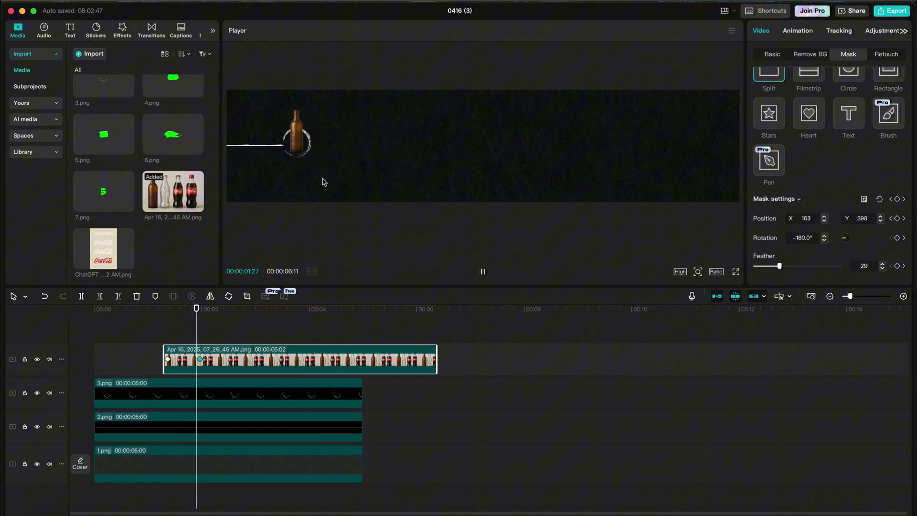
pyautogui.press('space')
# - Play the timeline from the beginning to review the line, circle and bottle reveals
pyautogui.click(86, 340)
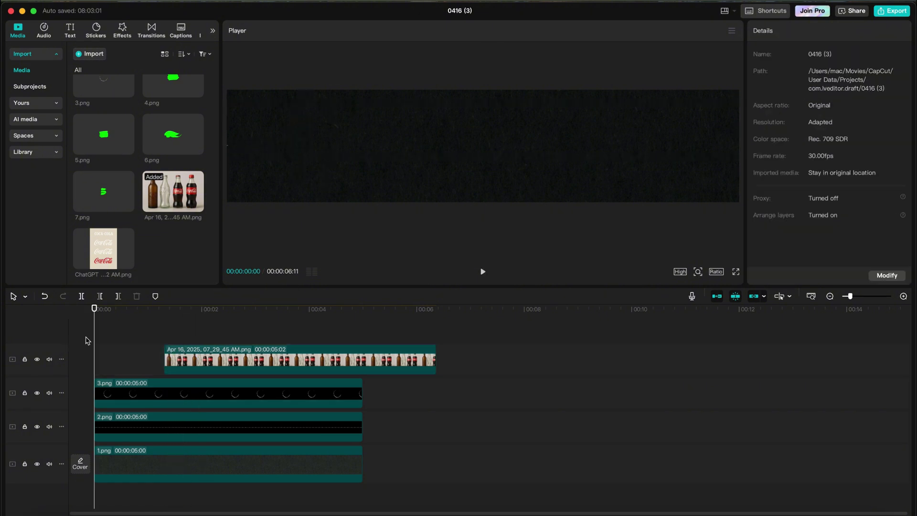
pyautogui.press('space')
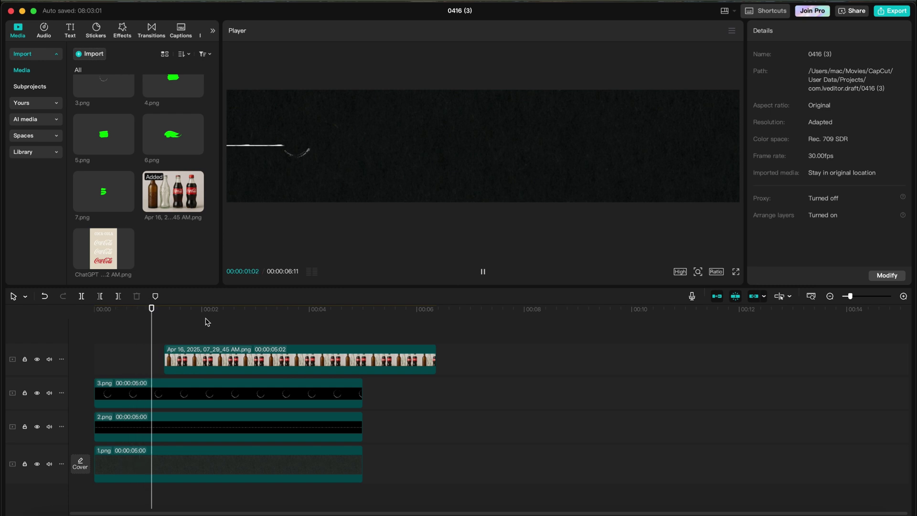
pyautogui.press('space')
pyautogui.press('space')
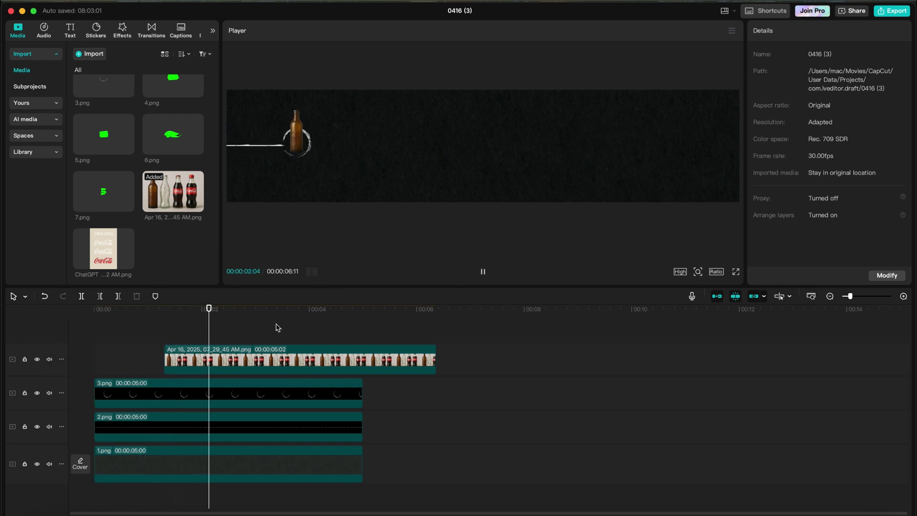
pyautogui.press('space')
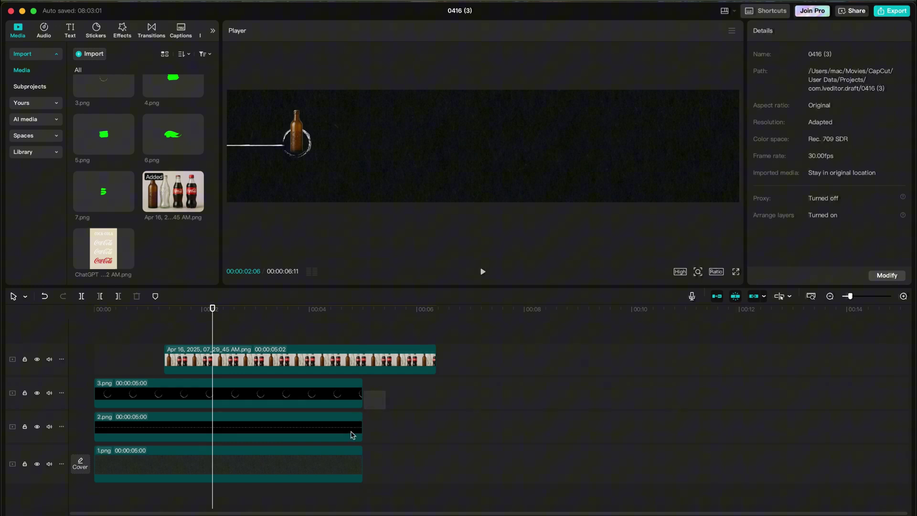
# - Extend 2.png, 3.png and the bottle clip so they all end at 00:00:13:22
pyautogui.moveTo(353, 435); pyautogui.dragTo(377, 418)
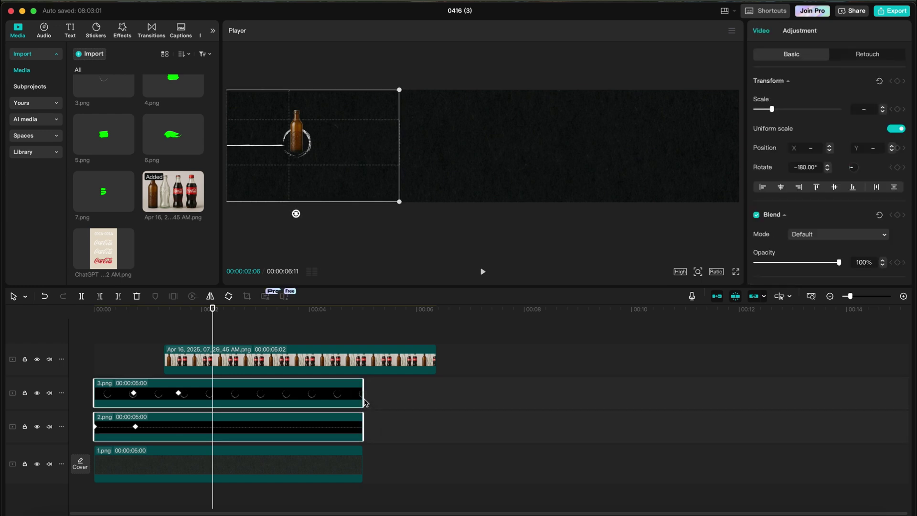
pyautogui.moveTo(362, 394); pyautogui.dragTo(832, 394)
pyautogui.moveTo(436, 359); pyautogui.dragTo(834, 359)
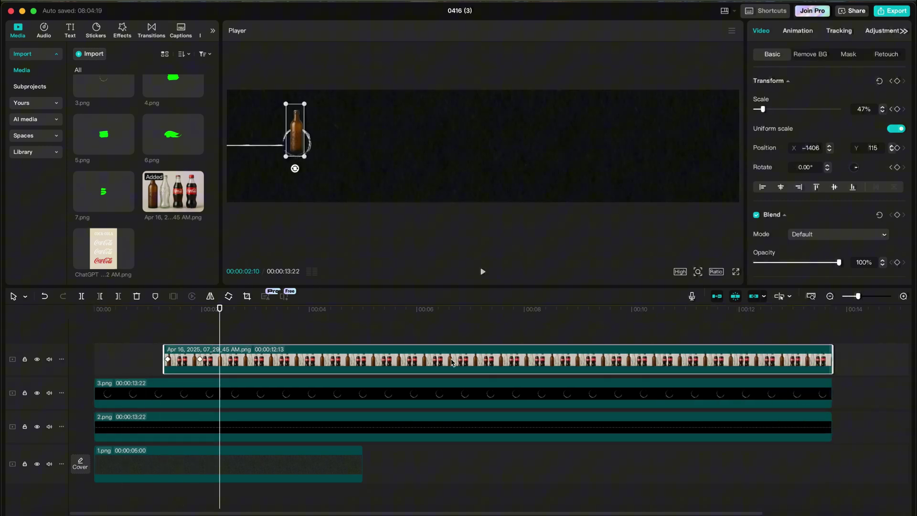
# - Switch to ChatGPT in the browser and download the Coca-Cola logos image with the green background
pyautogui.click(727, 510)
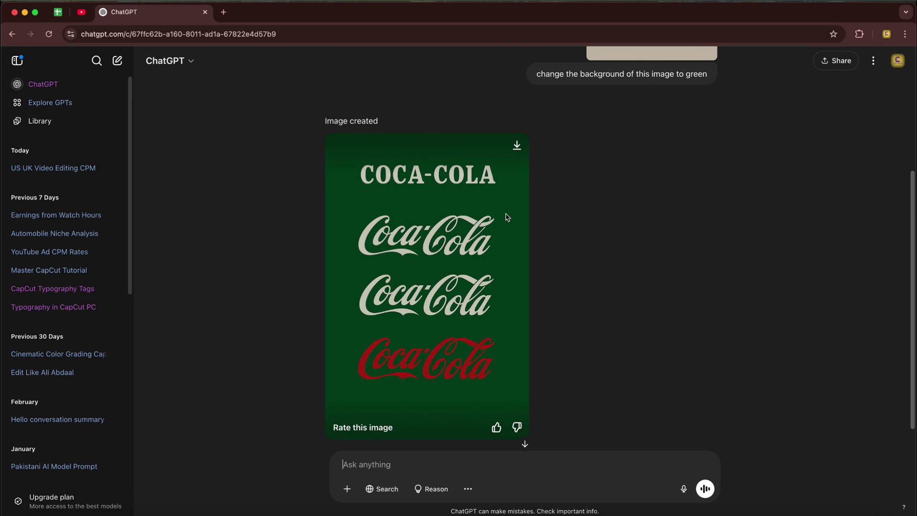
pyautogui.click(517, 145)
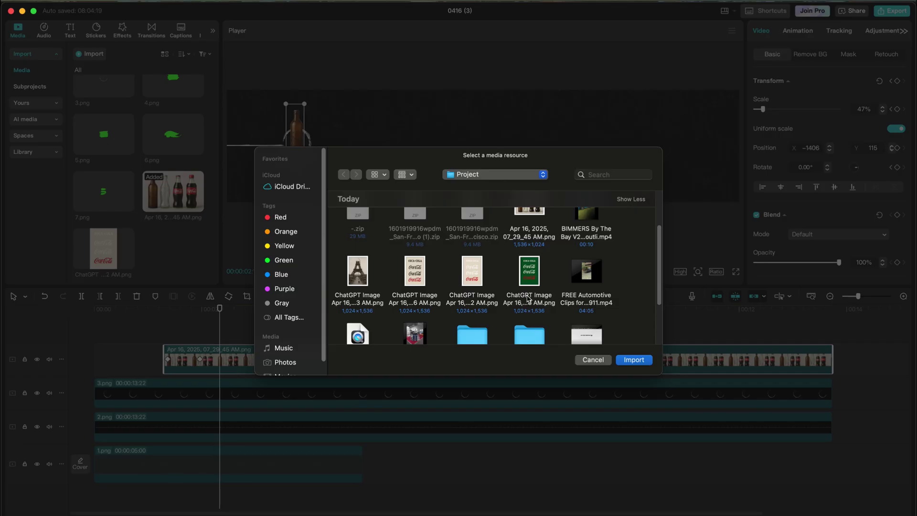
# - Import the green-background logos image, add it on a new track at 00:00:02:10, and crop it to the top COCA-COLA wordmark
pyautogui.doubleClick(528, 299)
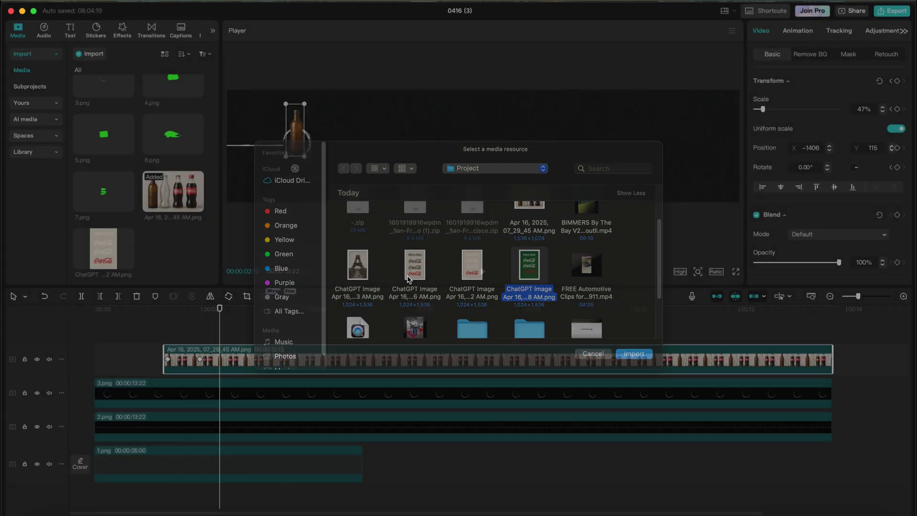
pyautogui.moveTo(171, 252); pyautogui.dragTo(224, 335)
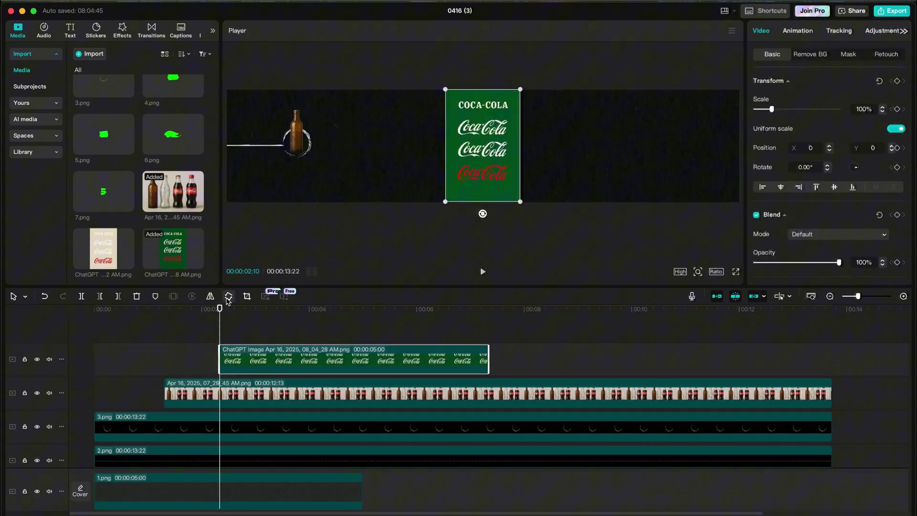
pyautogui.click(247, 296)
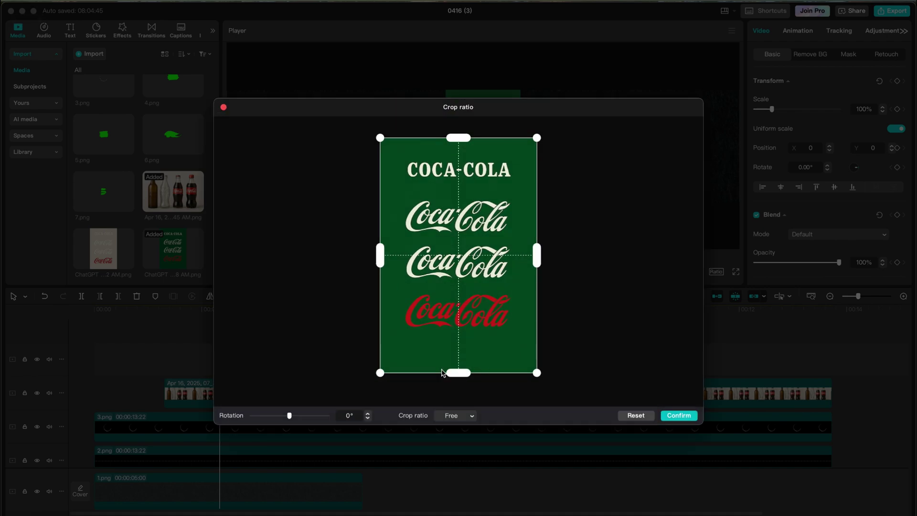
pyautogui.moveTo(457, 375); pyautogui.dragTo(486, 189)
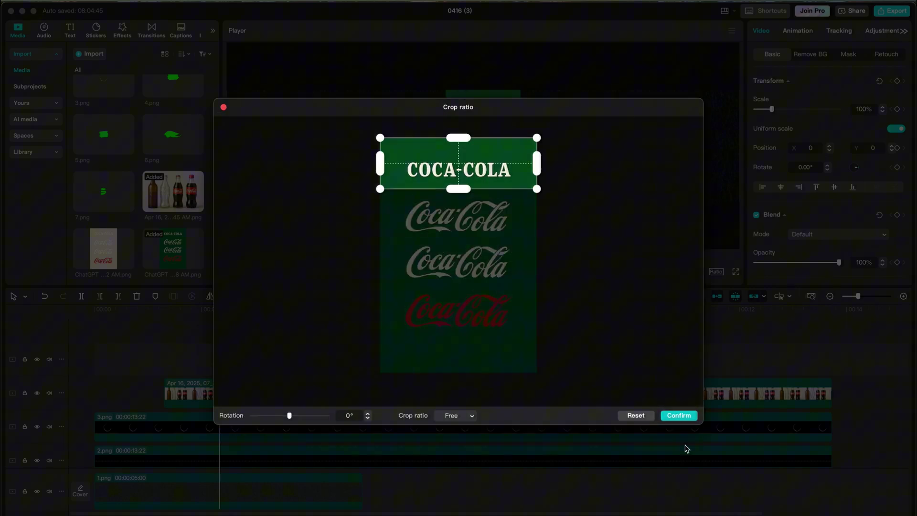
pyautogui.click(678, 416)
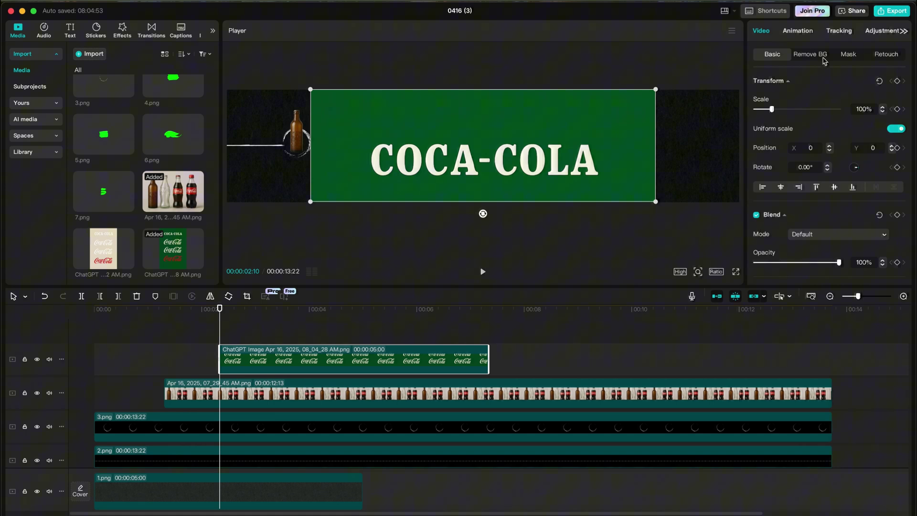
# - Remove the logo's green background with Chroma key by sampling the green and setting the intensity to 29
pyautogui.click(821, 56)
pyautogui.click(757, 105)
pyautogui.click(757, 194)
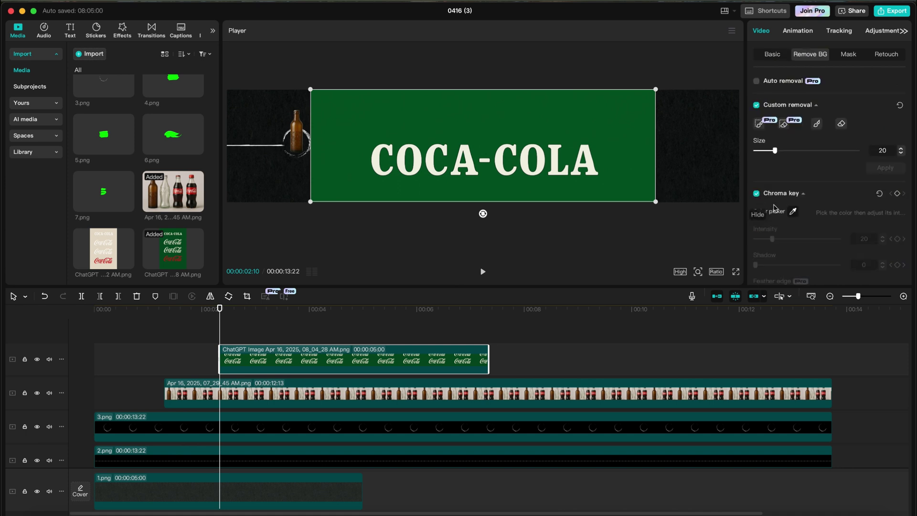
pyautogui.click(793, 211)
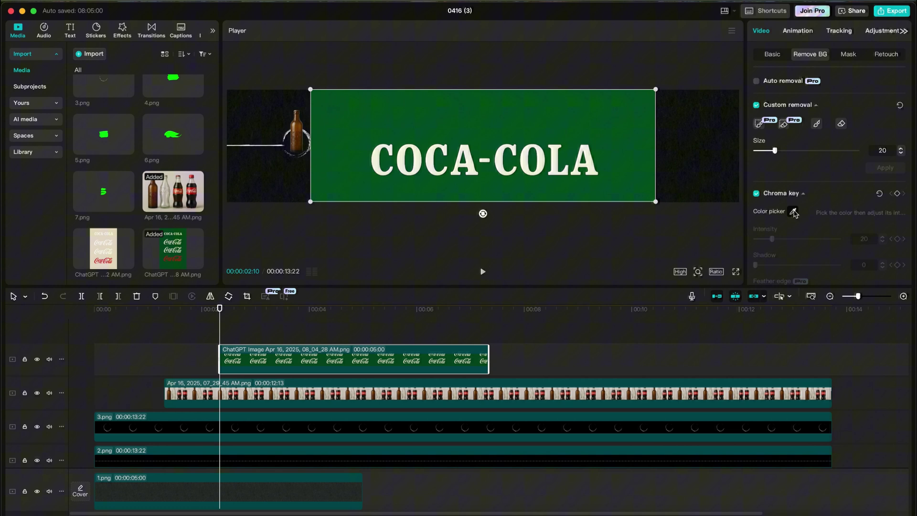
pyautogui.click(622, 127)
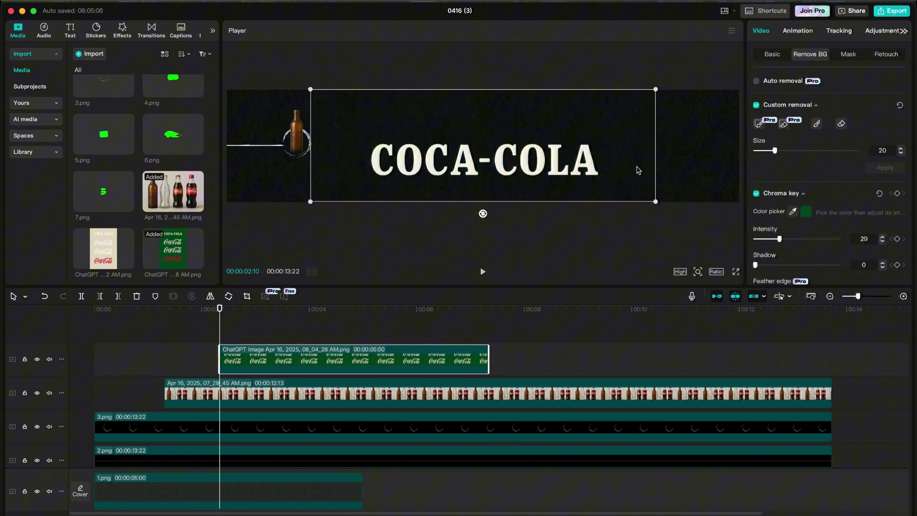
# - Scale the COCA-COLA logo to 26% over the bottle and start its clip at 00:00:01:25
pyautogui.moveTo(655, 202); pyautogui.dragTo(528, 153)
pyautogui.moveTo(484, 151); pyautogui.dragTo(297, 118)
pyautogui.click(840, 57)
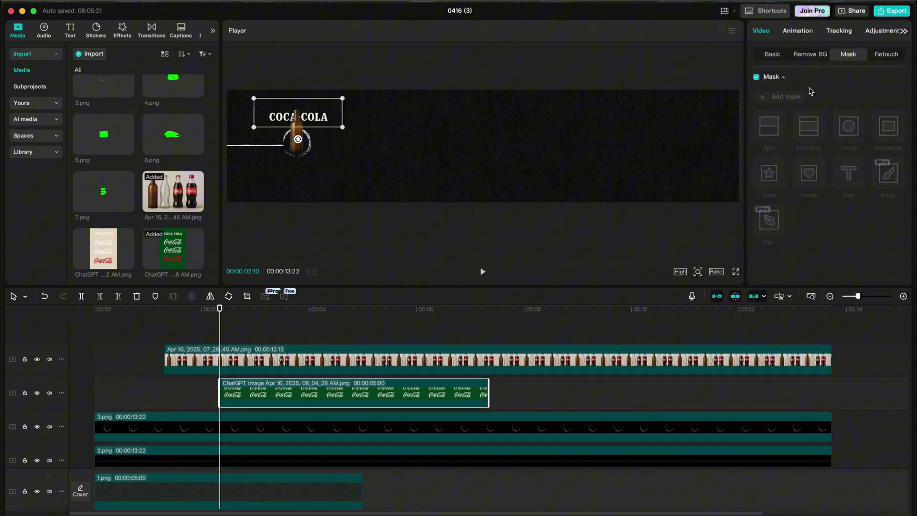
pyautogui.click(237, 362)
pyautogui.moveTo(238, 395); pyautogui.dragTo(210, 395)
pyautogui.moveTo(217, 328); pyautogui.dragTo(192, 339)
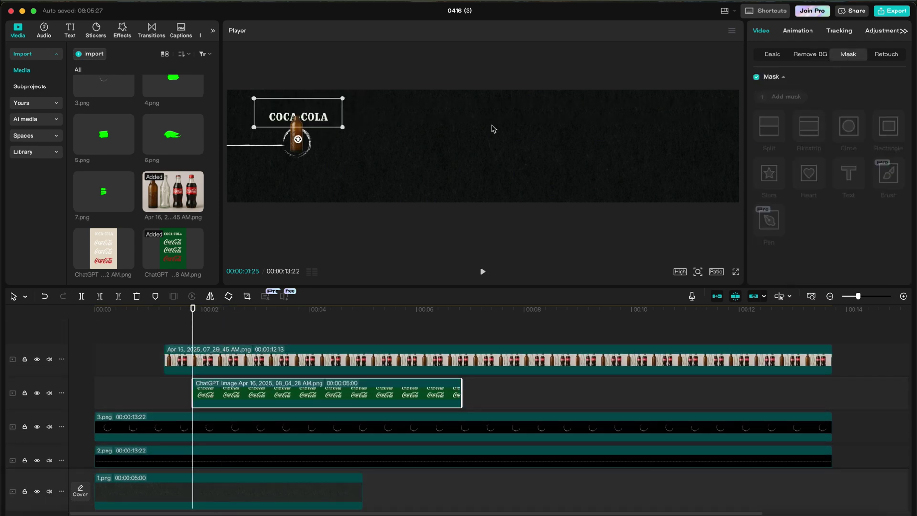
# - Add a Split mask rotated -180° to the logo, position it so the logo is hidden, and keyframe it at 00:00:01:25
pyautogui.click(770, 96)
pyautogui.click(769, 126)
pyautogui.moveTo(298, 125); pyautogui.dragTo(309, 93)
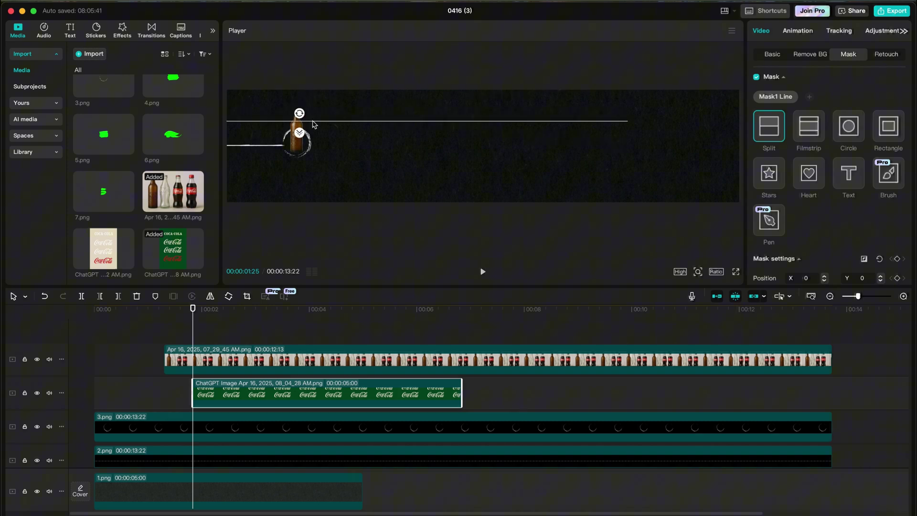
pyautogui.scroll(-3, 810, 244)
pyautogui.click(897, 198)
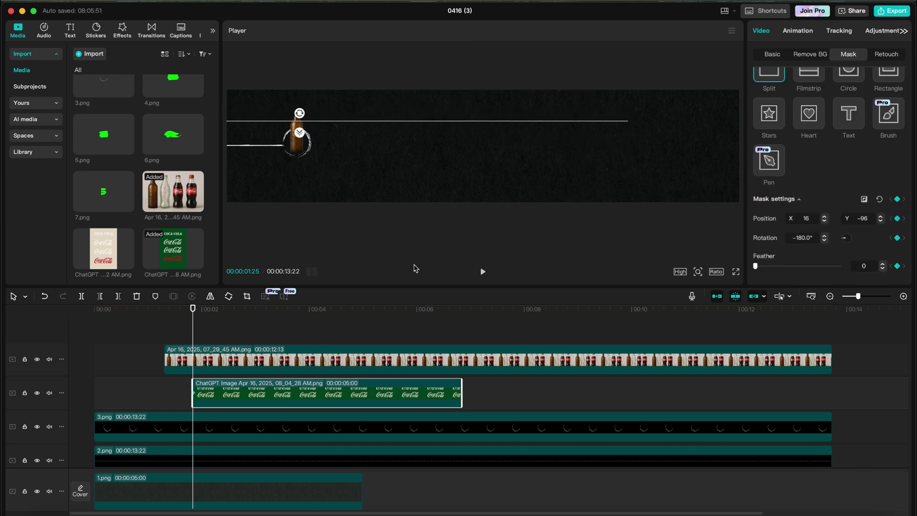
# - Keyframe the logo's mask a few frames after its start to reveal the logo, and place the logo beside the bottle at X -1155, Y 235
pyautogui.moveTo(192, 337); pyautogui.dragTo(202, 338)
pyautogui.moveTo(320, 120); pyautogui.dragTo(352, 122)
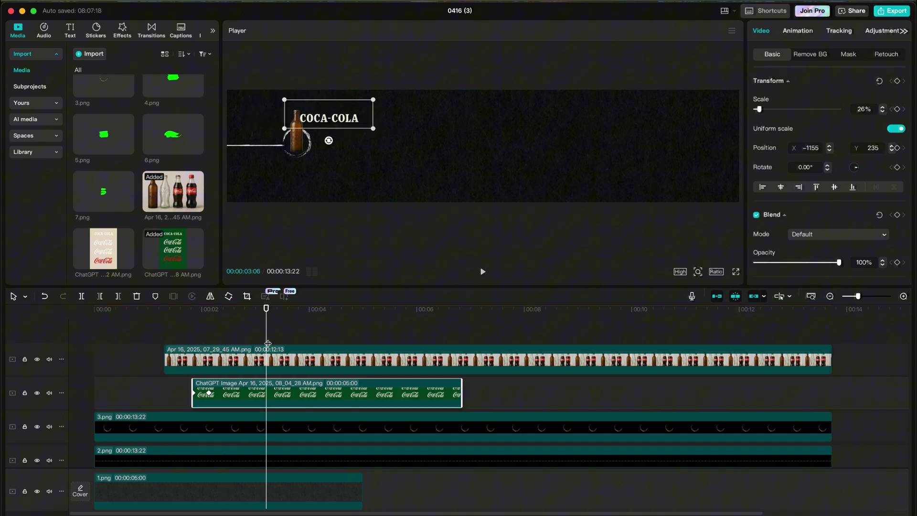
# - Extend the logo clip to the end of the other clips at 00:00:13:22 and scrub through the reveal
pyautogui.click(116, 359)
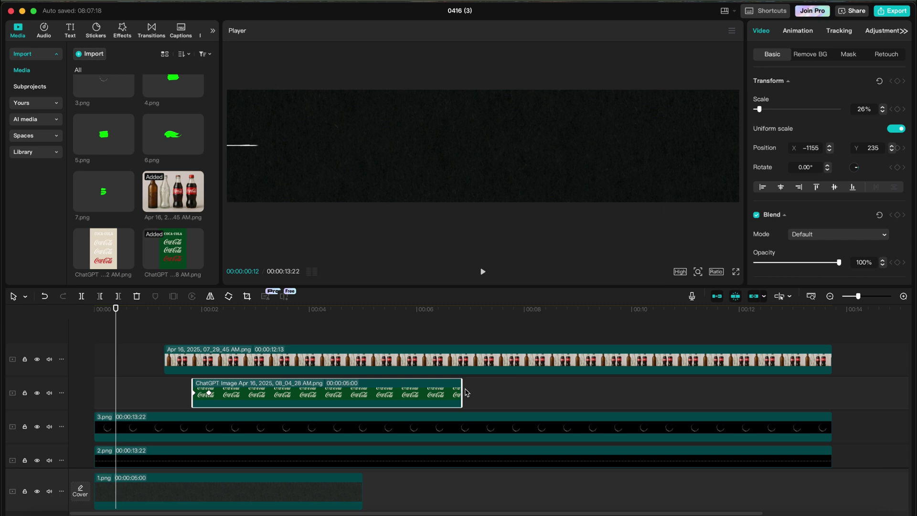
pyautogui.moveTo(475, 388); pyautogui.dragTo(833, 389)
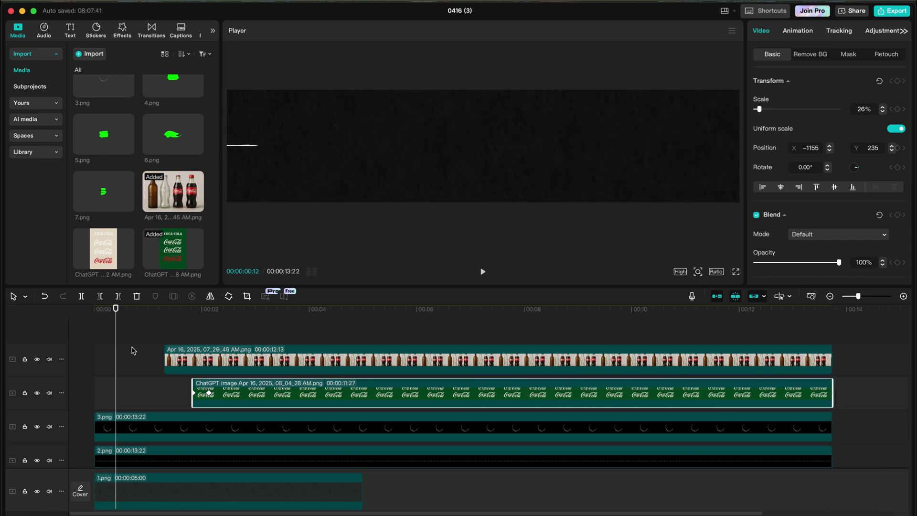
pyautogui.moveTo(117, 360); pyautogui.dragTo(77, 367)
pyautogui.scroll(-2, 99, 456)
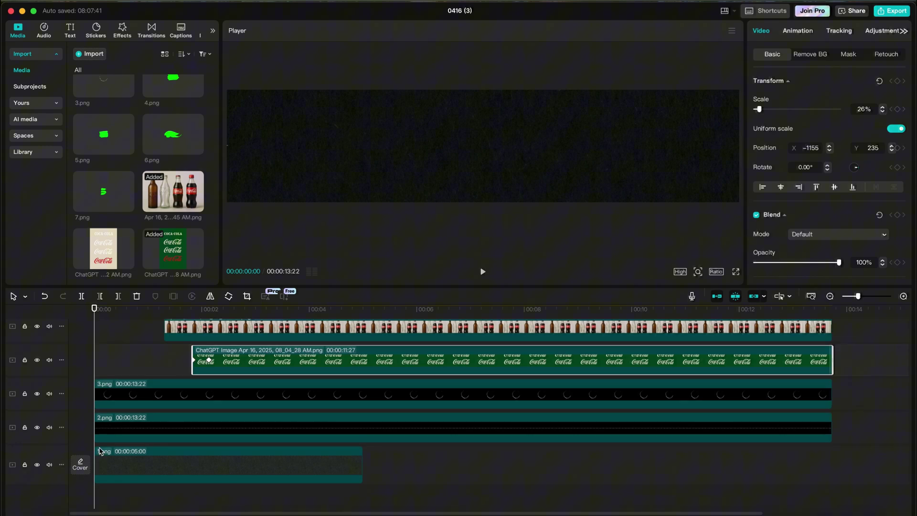
pyautogui.click(200, 327)
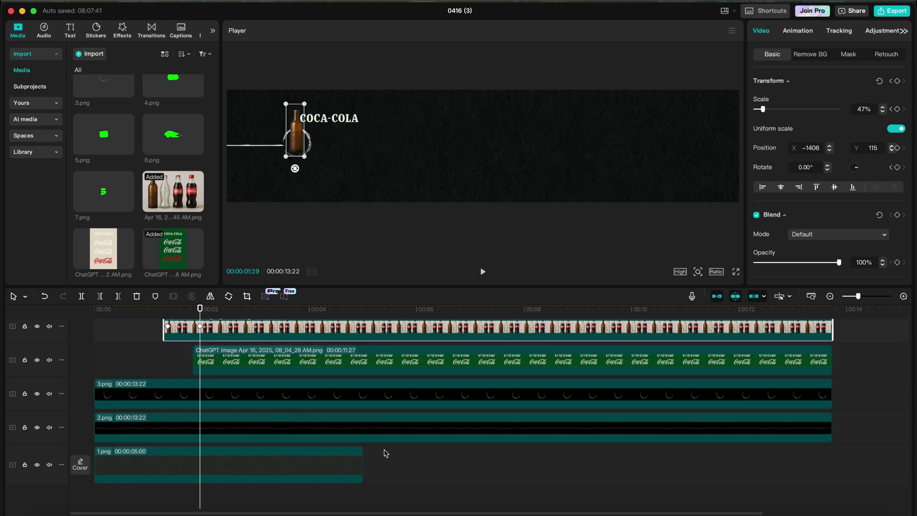
pyautogui.click(409, 452)
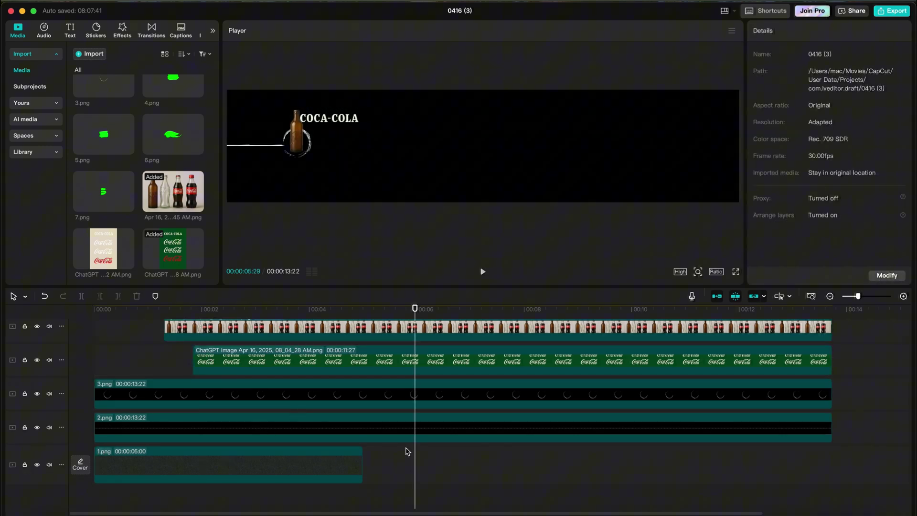
# - Combine the bottle, logo, 3.png and 2.png clips into a compound clip and play it back
pyautogui.moveTo(408, 452); pyautogui.dragTo(389, 361)
pyautogui.rightClick(363, 424)
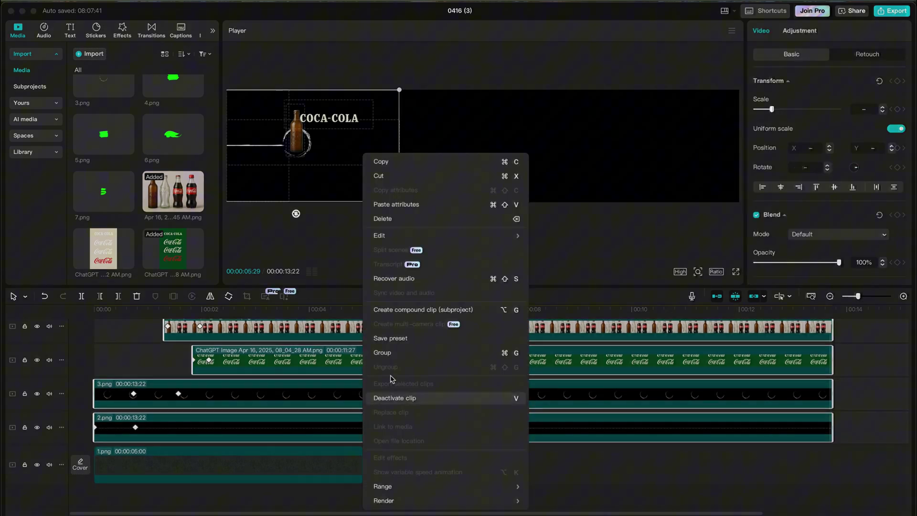
pyautogui.click(413, 310)
pyautogui.press('space')
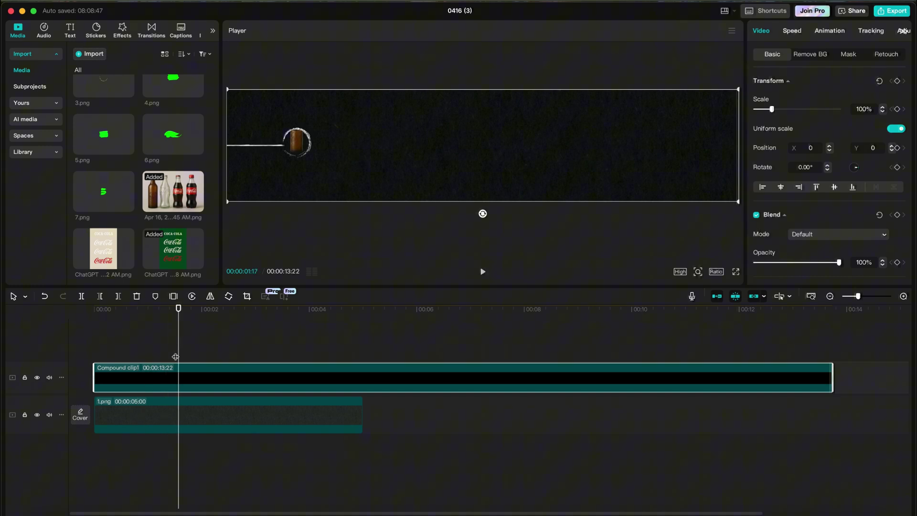
# - Save the compound clip as a preset and add the saved preset on a new track at 00:00:01:29
pyautogui.rightClick(203, 375)
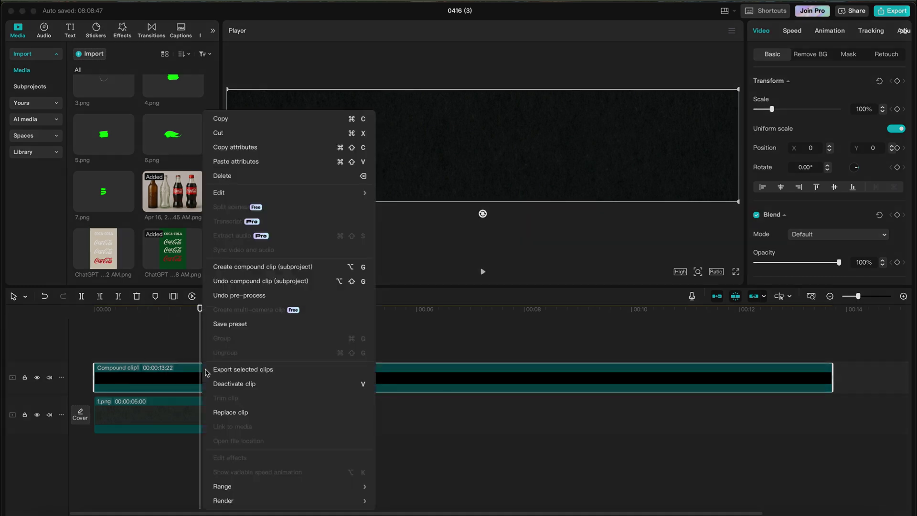
pyautogui.click(235, 327)
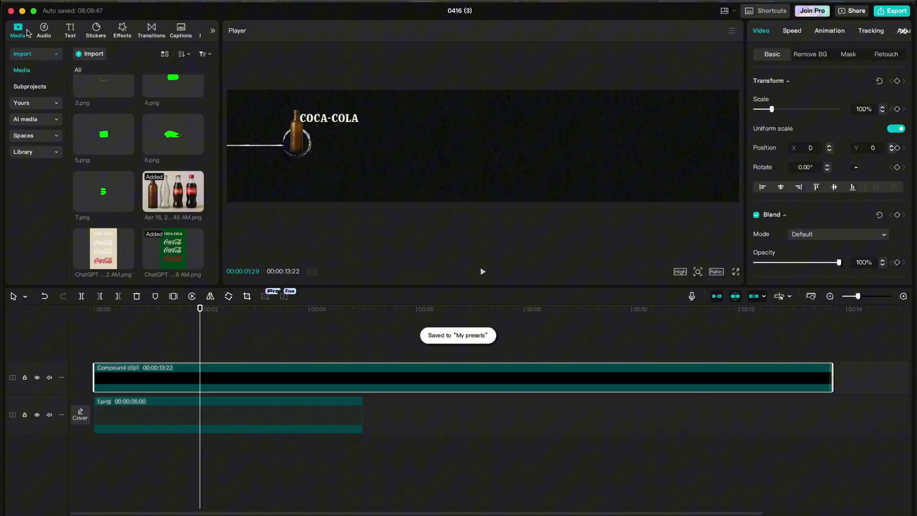
pyautogui.click(37, 103)
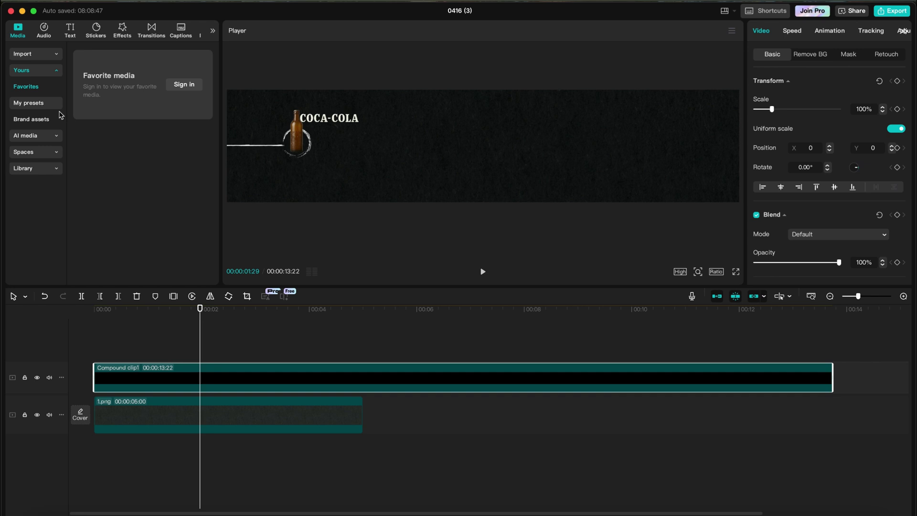
pyautogui.click(59, 108)
pyautogui.scroll(-6, 153, 191)
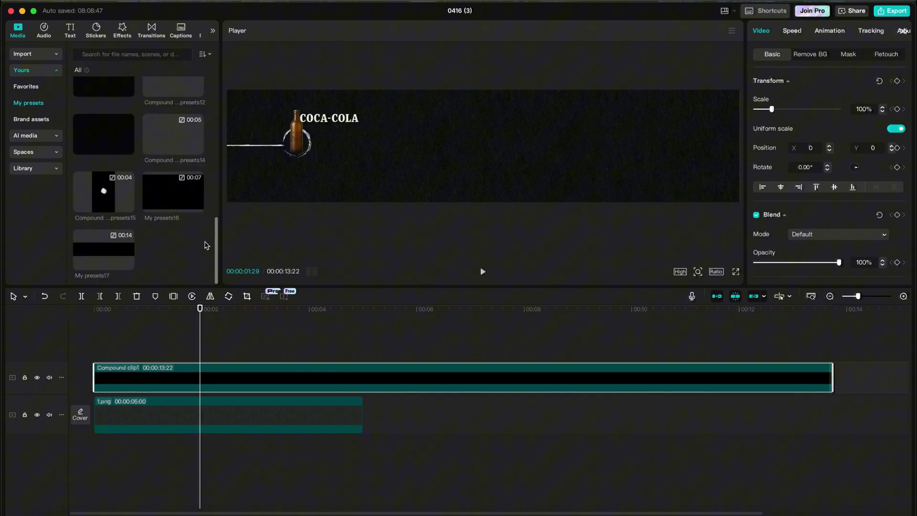
pyautogui.moveTo(109, 258); pyautogui.dragTo(198, 348)
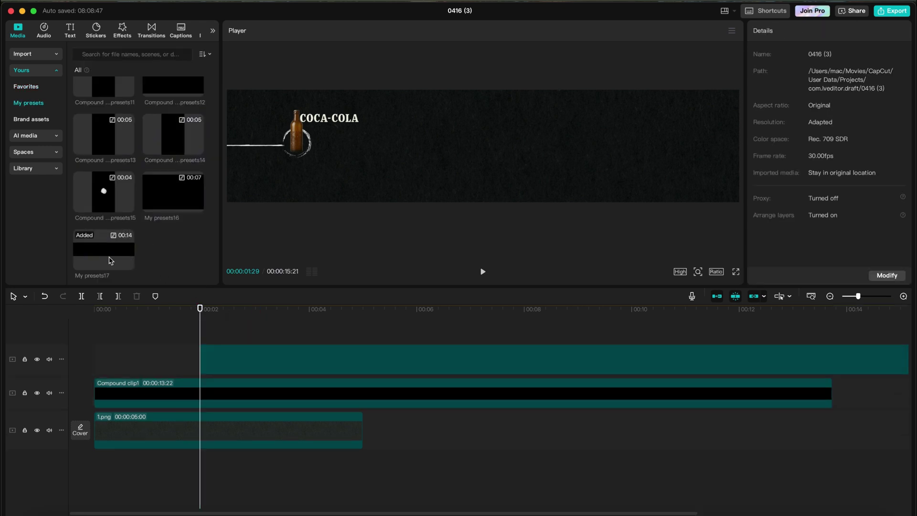
# - Rename the saved preset as history timeline and shift the added preset rightward in the frame
pyautogui.rightClick(110, 261)
pyautogui.click(122, 263)
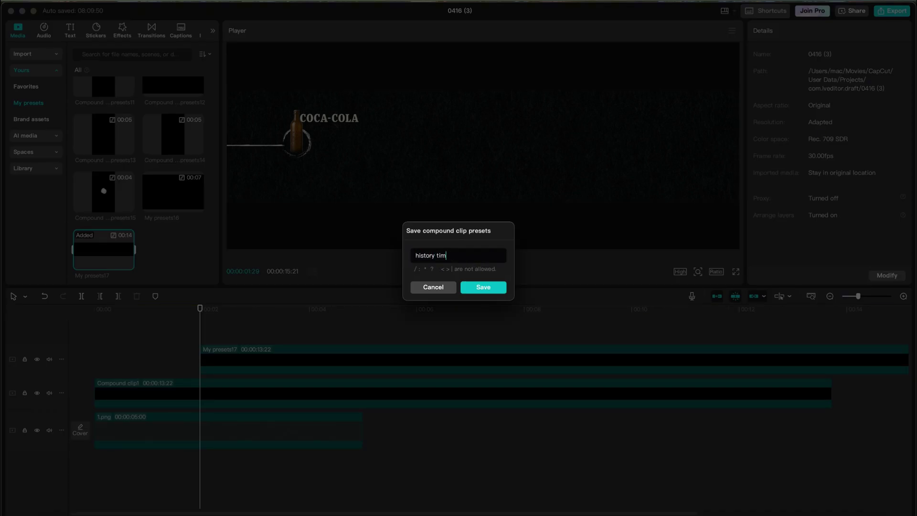
pyautogui.click(487, 287)
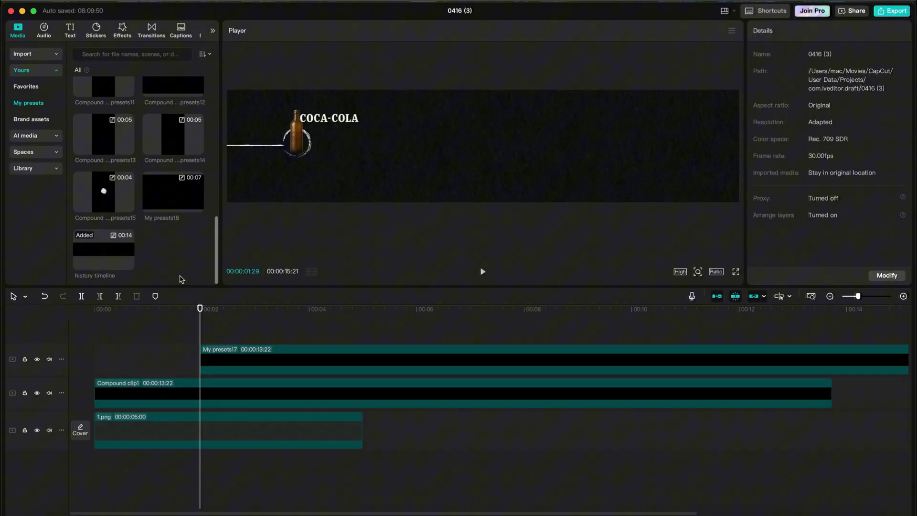
pyautogui.moveTo(317, 155); pyautogui.dragTo(402, 160)
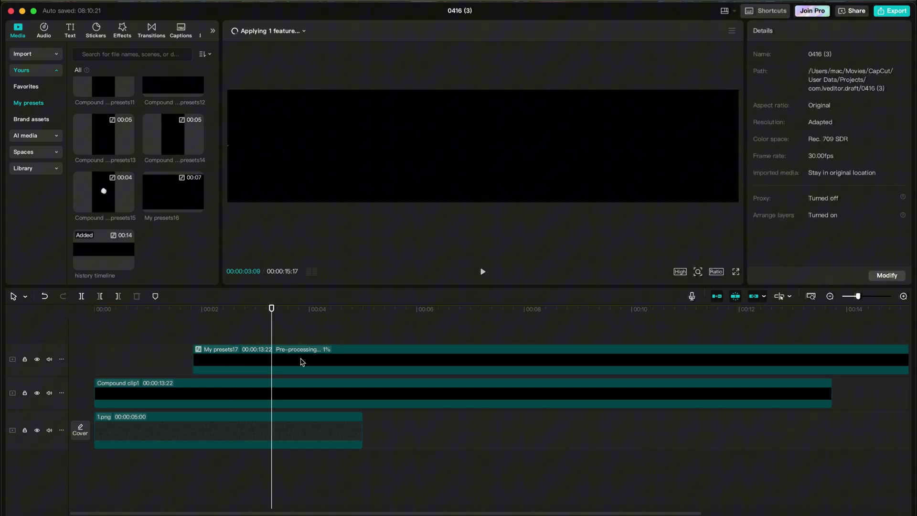
# - Open the added preset clip, insert the four-bottle image at 00:00:01:14, and crop it to the clear glass bottle
pyautogui.doubleClick(301, 361)
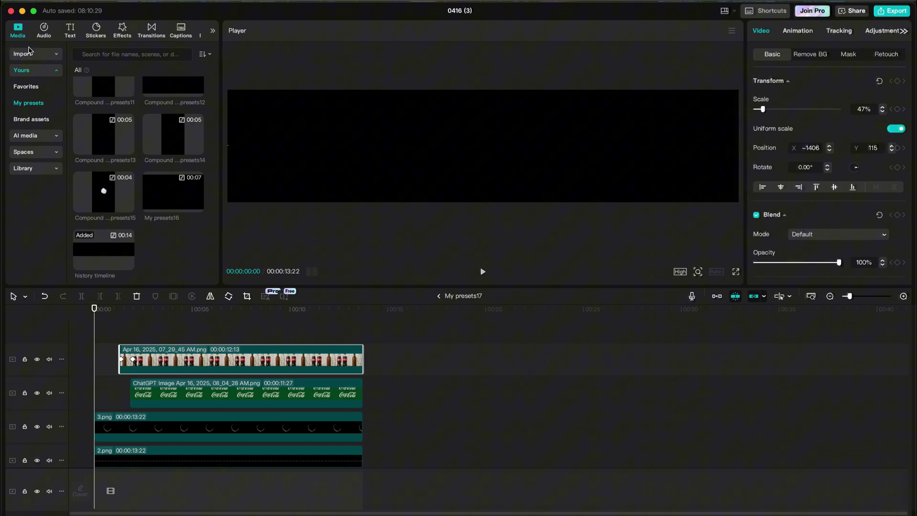
pyautogui.click(29, 52)
pyautogui.scroll(-2, 136, 193)
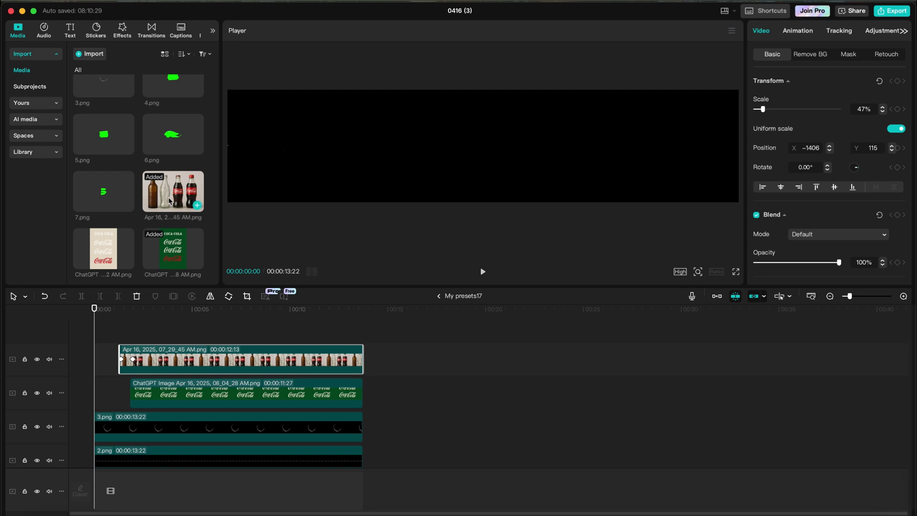
pyautogui.moveTo(169, 200); pyautogui.dragTo(123, 337)
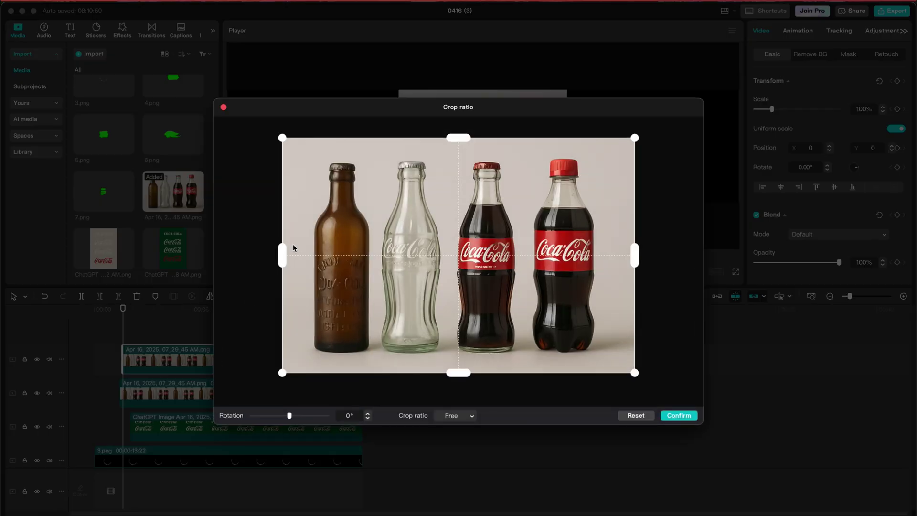
pyautogui.moveTo(283, 253); pyautogui.dragTo(376, 255)
pyautogui.moveTo(636, 252); pyautogui.dragTo(454, 253)
pyautogui.click(679, 415)
# - Cut out the clear bottle in place of the brown one in the circle and give it a Split mask rotated -180°
pyautogui.click(811, 54)
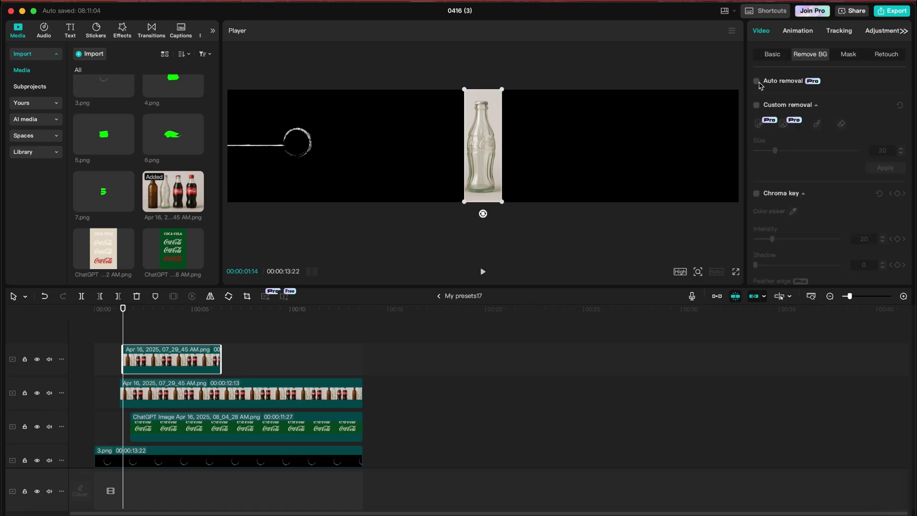
pyautogui.click(848, 54)
pyautogui.click(889, 126)
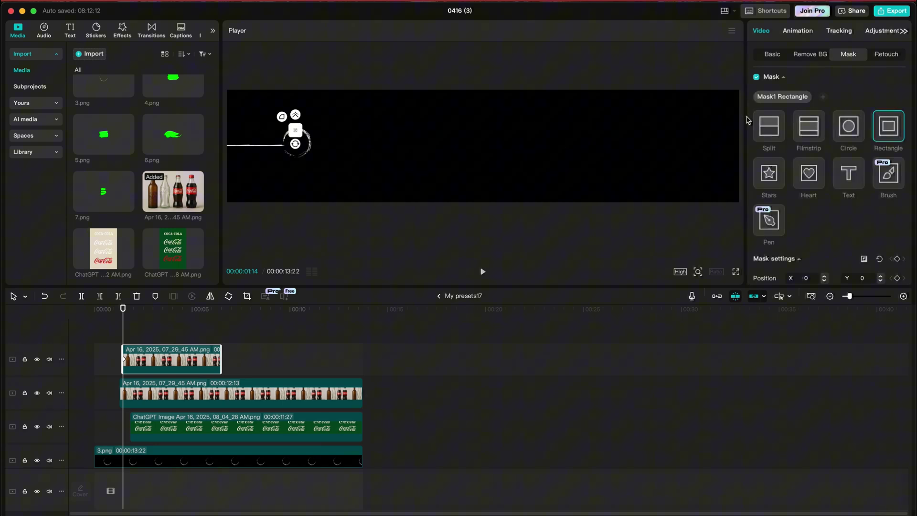
pyautogui.moveTo(296, 144); pyautogui.dragTo(296, 80)
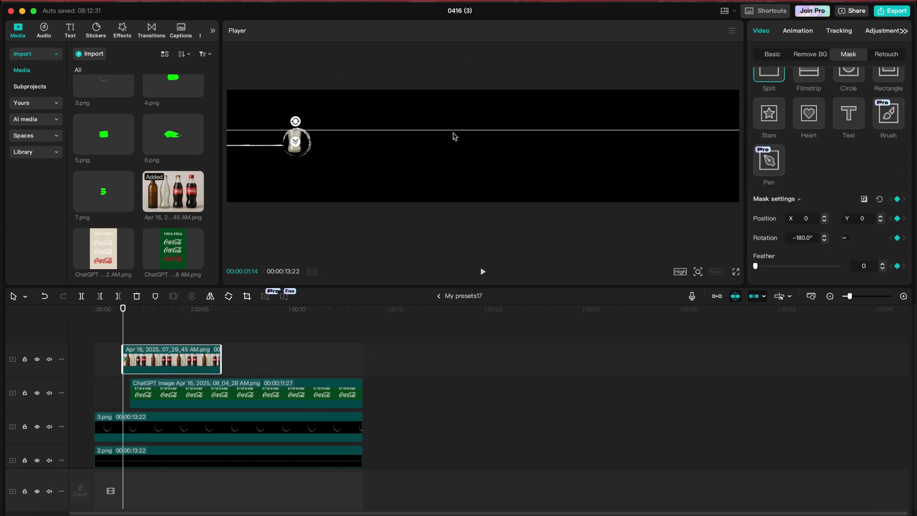
# - Animate the clear bottle's mask with feather 15 from below the bottle at 00:00:01:14 to above it at 00:00:01:25
pyautogui.moveTo(393, 130); pyautogui.dragTo(393, 153)
pyautogui.moveTo(755, 266); pyautogui.dragTo(768, 266)
pyautogui.moveTo(123, 335)
pyautogui.mouseDown()
pyautogui.moveTo(139, 333)
pyautogui.moveTo(132, 331)
pyautogui.mouseUp()
pyautogui.moveTo(318, 157); pyautogui.dragTo(330, 106)
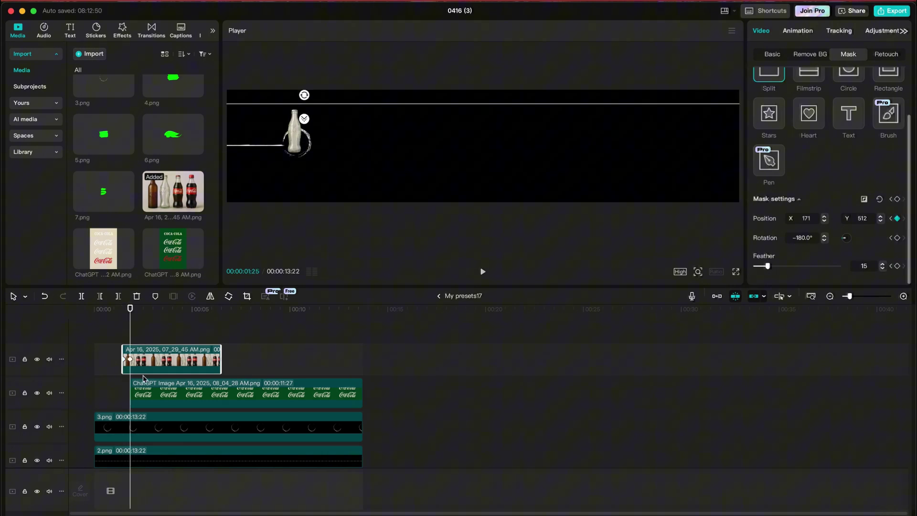
# - Insert the green logo sheet at 00:00:01:28 and crop it to its upper white script logo
pyautogui.click(124, 337)
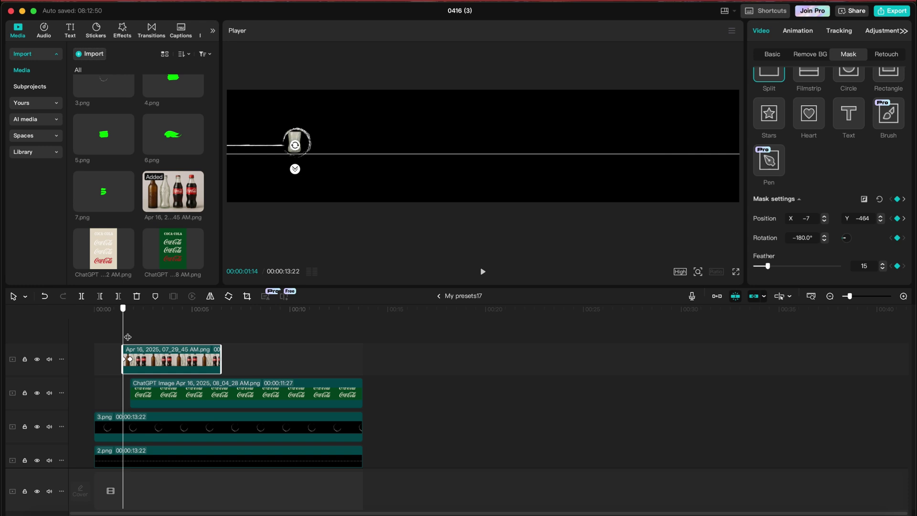
pyautogui.click(131, 337)
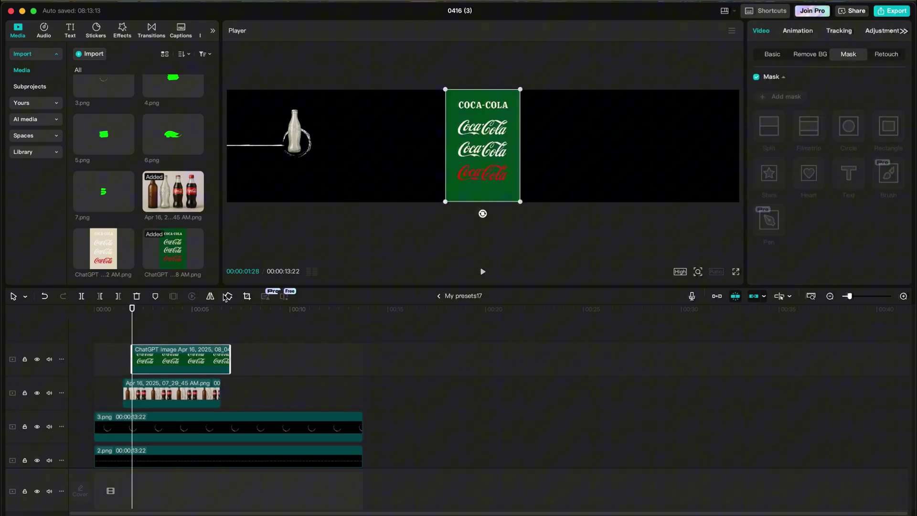
pyautogui.click(247, 296)
pyautogui.moveTo(458, 137); pyautogui.dragTo(459, 195)
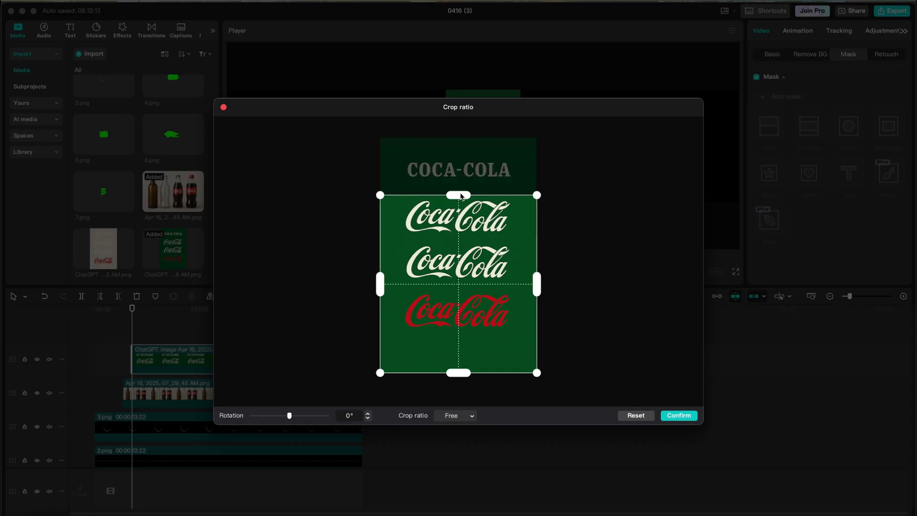
pyautogui.moveTo(459, 373); pyautogui.dragTo(477, 244)
pyautogui.click(673, 416)
# - Key out the green background of the cropped script logo with Chroma key
pyautogui.click(773, 54)
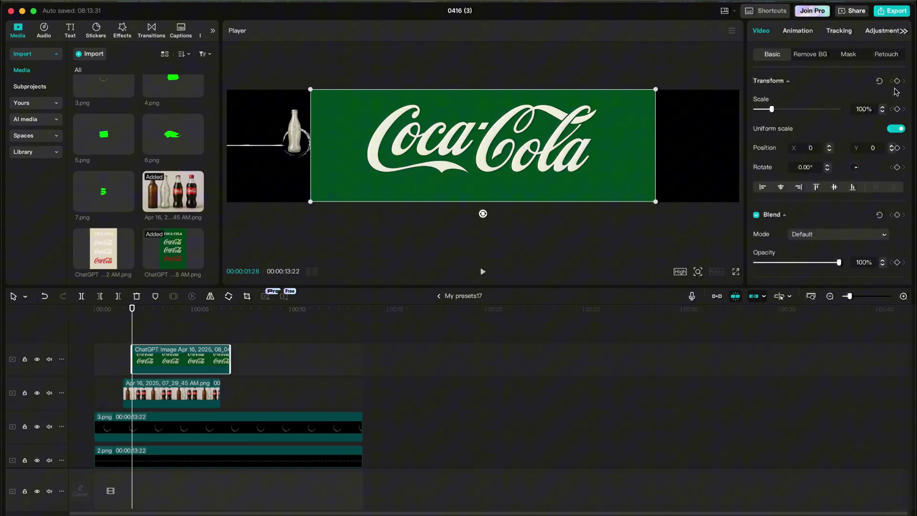
pyautogui.click(811, 54)
pyautogui.click(756, 193)
pyautogui.click(616, 119)
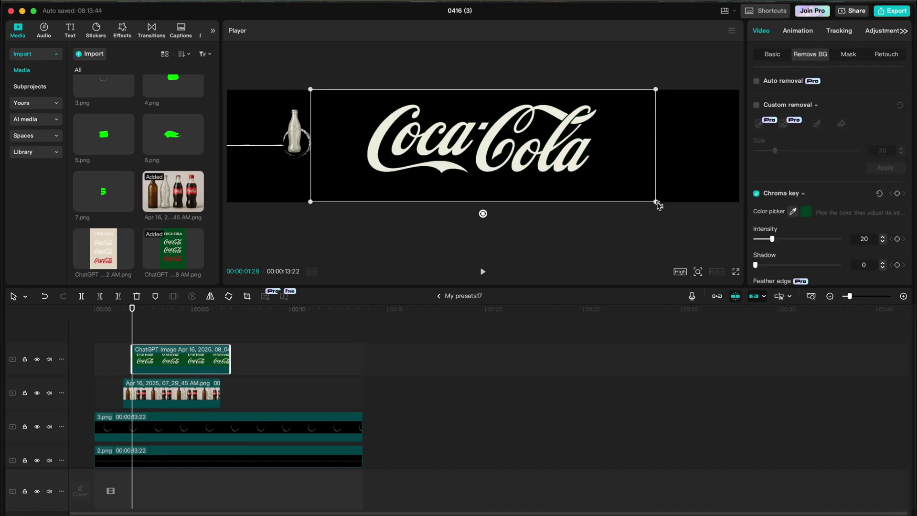
# - Shrink the white script logo, place it beside the clear bottle's neck, and give it a Split mask
pyautogui.moveTo(656, 201); pyautogui.dragTo(517, 157)
pyautogui.moveTo(483, 146); pyautogui.dragTo(322, 115)
pyautogui.click(849, 54)
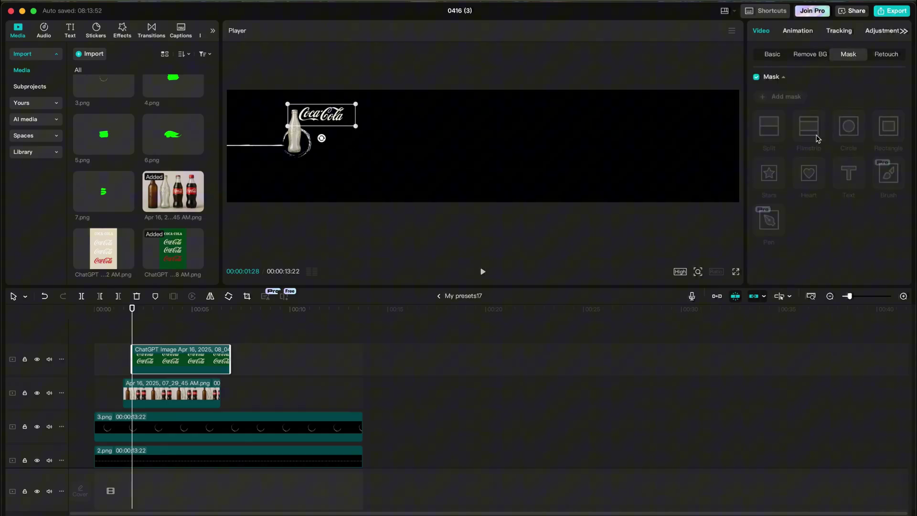
pyautogui.click(777, 117)
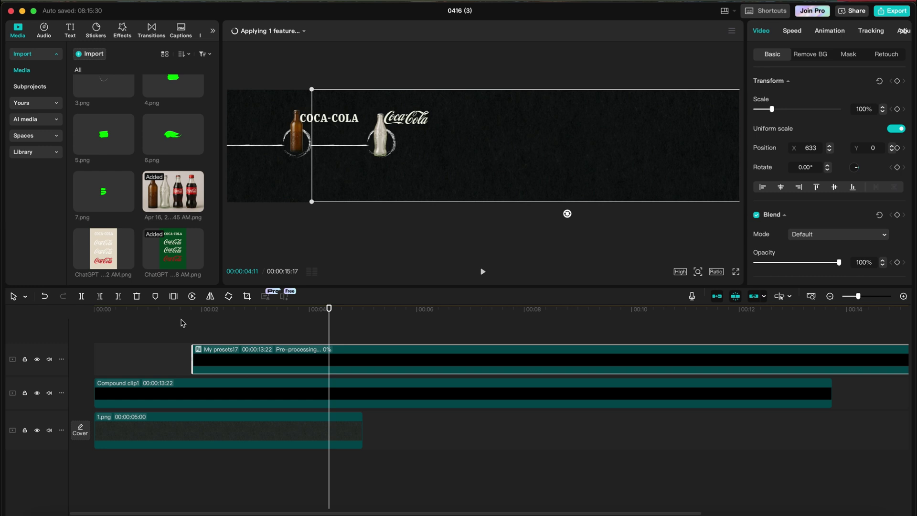
# - Play the main timeline up to 00:00:04:12 and add the history timeline preset there on a new top track
pyautogui.click(180, 323)
pyautogui.press('space')
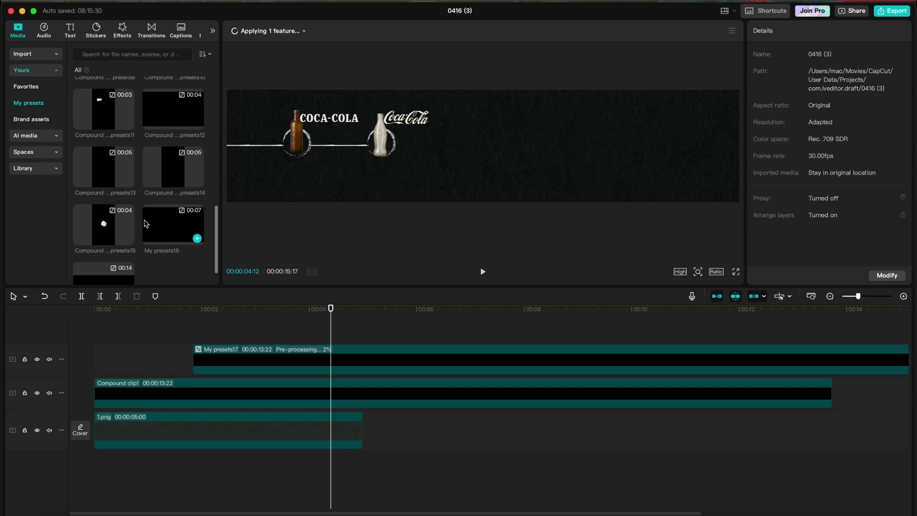
pyautogui.scroll(-2, 138, 226)
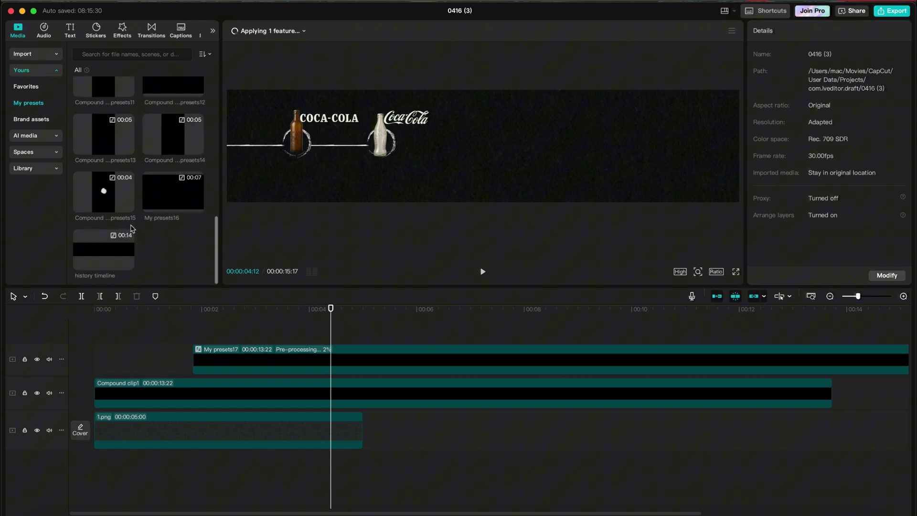
pyautogui.moveTo(105, 250); pyautogui.dragTo(333, 393)
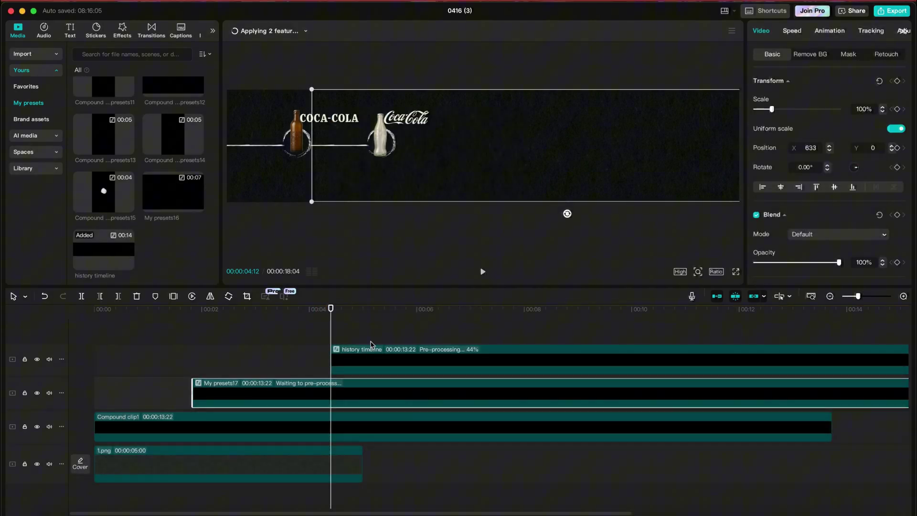
# - Extend the 1.png background clip toward the end of Compound clip1 and play the timeline from the start
pyautogui.moveTo(362, 464); pyautogui.dragTo(813, 441)
pyautogui.click(74, 336)
pyautogui.press('space')
pyautogui.press('space')
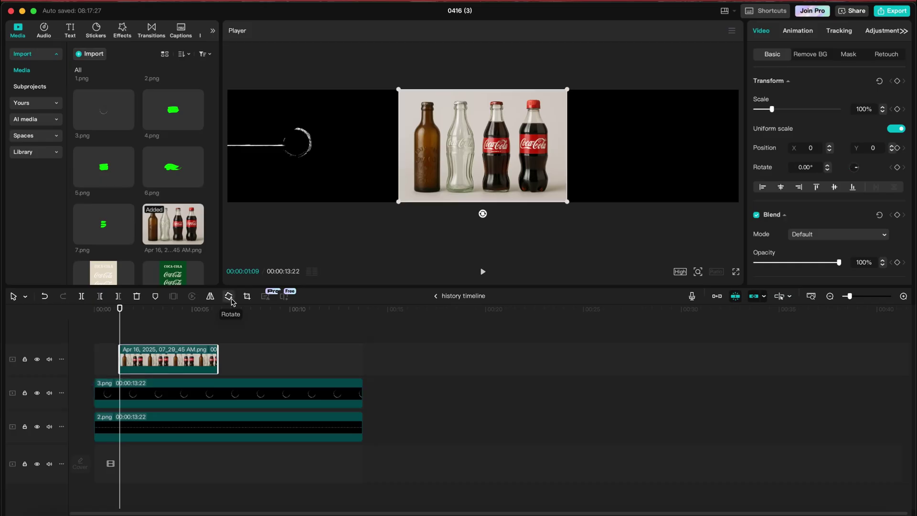
# - Crop the four-bottle image to the third bottle, cut it out with Auto removal and place it in the circle
pyautogui.click(247, 296)
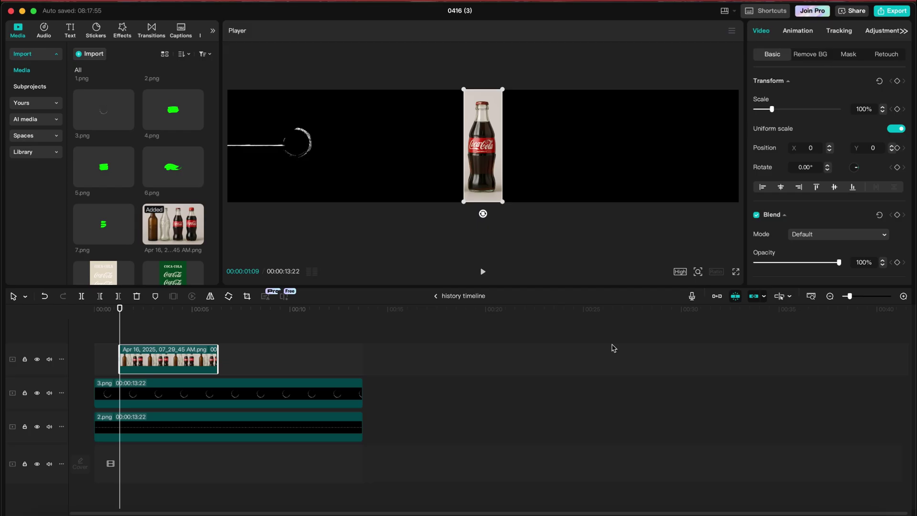
pyautogui.click(811, 54)
pyautogui.click(756, 81)
pyautogui.moveTo(478, 157); pyautogui.dragTo(305, 160)
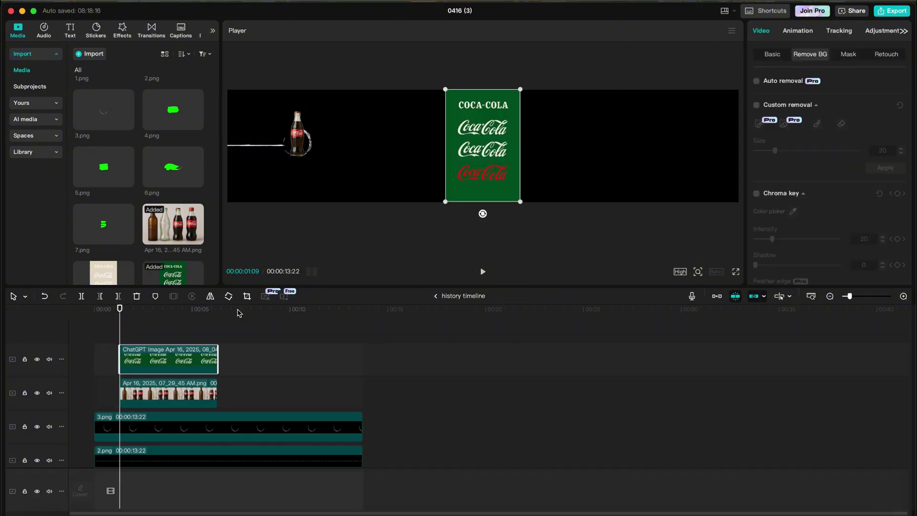
# - Crop the green logo sheet to its lower white script logo and chroma-key out the green with raised intensity
pyautogui.click(247, 296)
pyautogui.moveTo(458, 373); pyautogui.dragTo(477, 277)
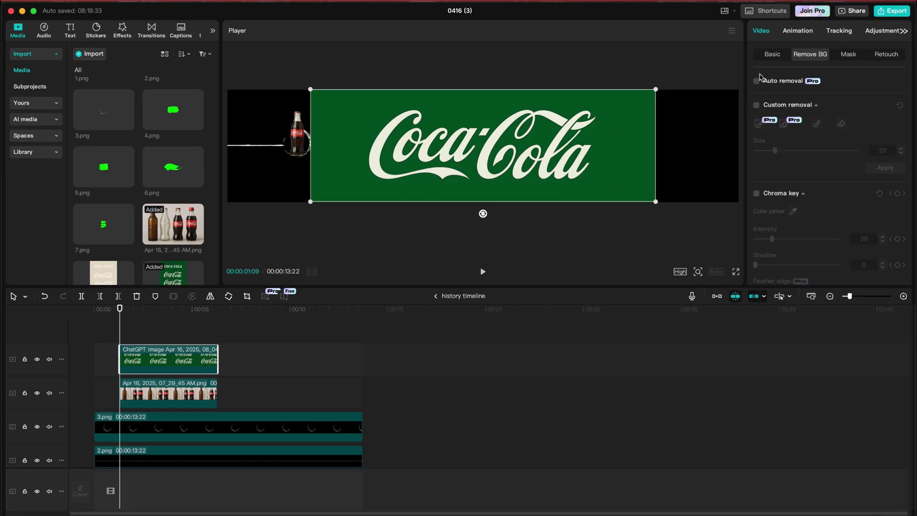
pyautogui.click(756, 105)
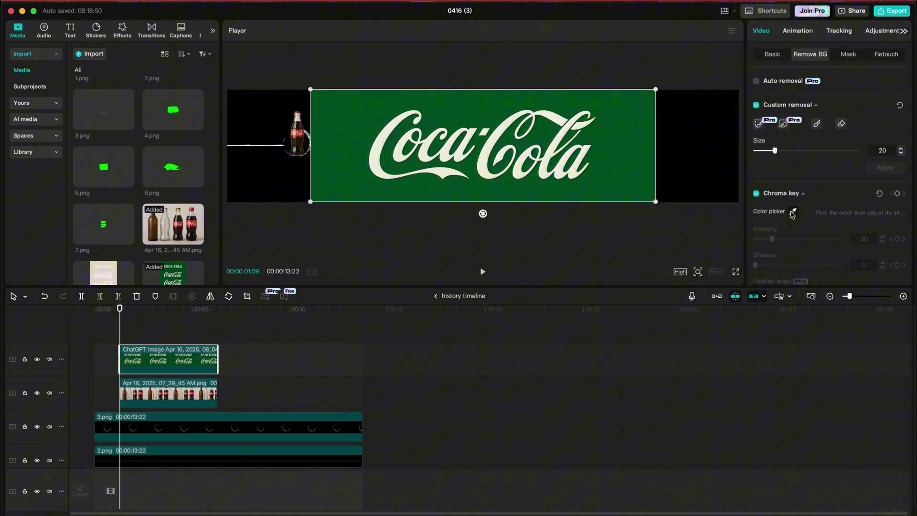
pyautogui.click(793, 212)
pyautogui.click(607, 139)
pyautogui.moveTo(772, 239); pyautogui.dragTo(781, 239)
# - Shrink the keyed script logo and place it above and to the right of the circle, beside the bottle
pyautogui.moveTo(656, 201); pyautogui.dragTo(530, 160)
pyautogui.click(134, 392)
pyautogui.press('space')
pyautogui.click(109, 310)
pyautogui.moveTo(457, 144)
pyautogui.mouseDown()
pyautogui.moveTo(374, 120)
pyautogui.moveTo(268, 113)
pyautogui.mouseUp()
# - Animate the dark cola bottle with a Split mask rising from below it at 00:00:01:09 to above it
pyautogui.click(297, 137)
pyautogui.click(849, 54)
pyautogui.click(769, 125)
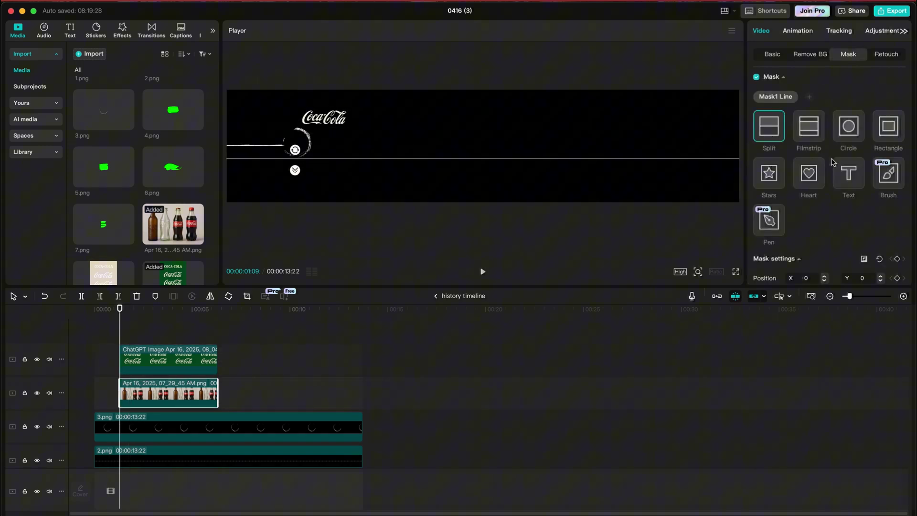
pyautogui.scroll(-3, 831, 163)
pyautogui.click(897, 217)
pyautogui.click(128, 310)
pyautogui.moveTo(304, 159); pyautogui.dragTo(304, 105)
# - Shift the script logo clip to start slightly after the bottle and animate a Split mask that reveals the logo
pyautogui.click(121, 334)
pyautogui.moveTo(143, 359); pyautogui.dragTo(151, 359)
pyautogui.click(769, 126)
pyautogui.moveTo(323, 108)
pyautogui.mouseDown()
pyautogui.moveTo(359, 97)
pyautogui.moveTo(326, 86)
pyautogui.moveTo(325, 125)
pyautogui.mouseUp()
pyautogui.click(772, 54)
pyautogui.click(849, 54)
pyautogui.scroll(-3, 850, 157)
pyautogui.click(898, 199)
pyautogui.moveTo(127, 321); pyautogui.dragTo(139, 321)
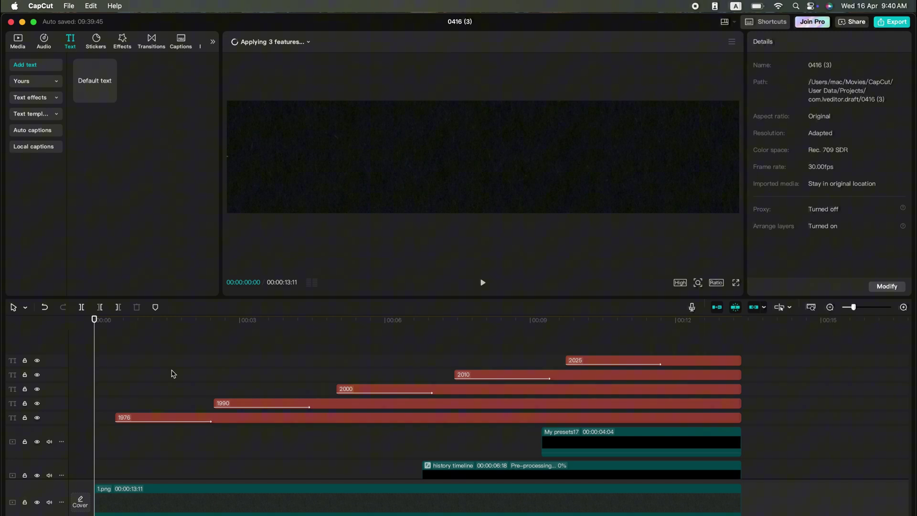
# - Add a default text at 00:00:01:19 reading 1971 in the American Typewriter font
pyautogui.click(173, 374)
pyautogui.click(110, 94)
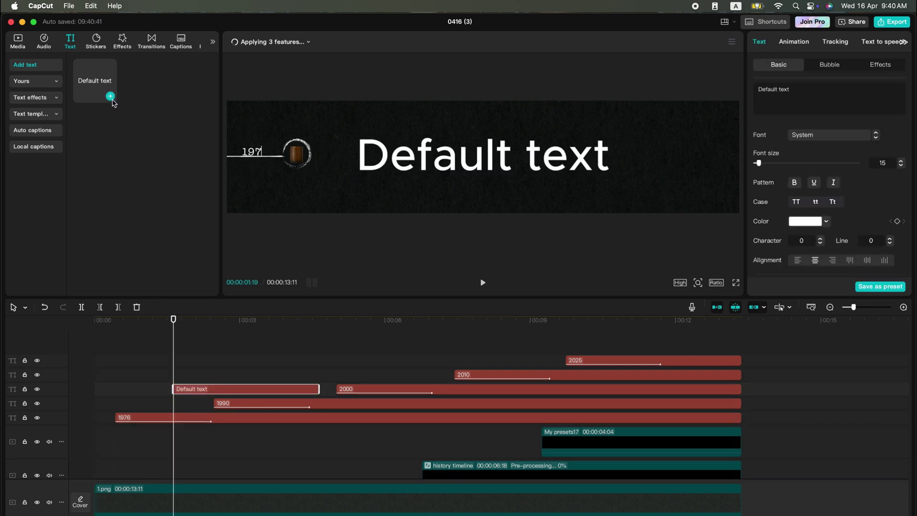
pyautogui.click(800, 93)
pyautogui.write('1971')
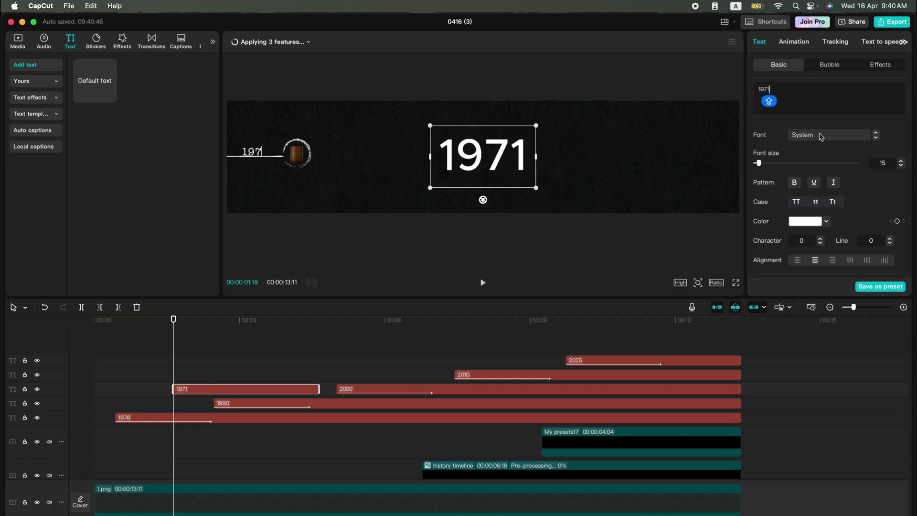
pyautogui.click(821, 137)
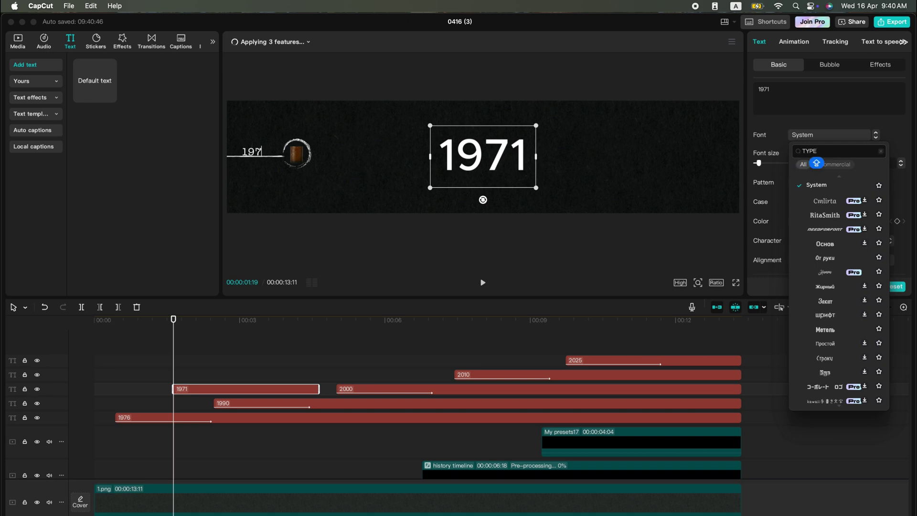
pyautogui.click(843, 163)
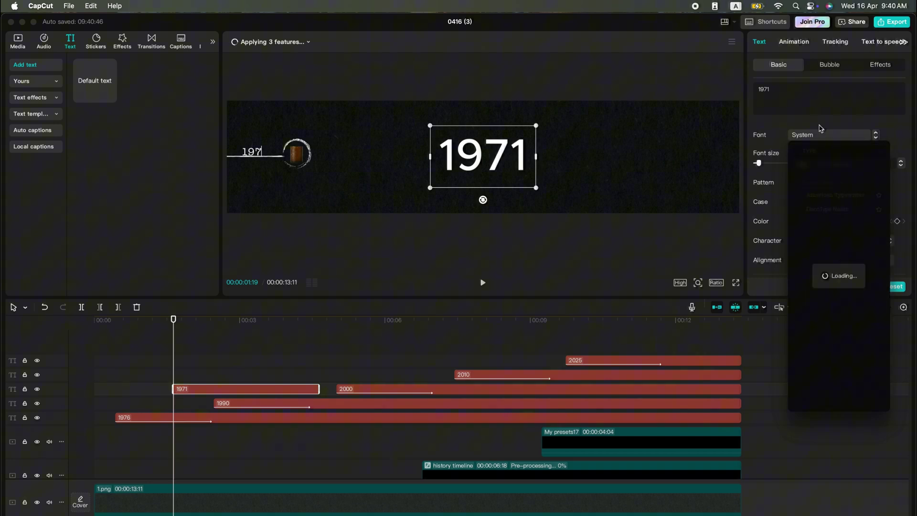
pyautogui.click(843, 200)
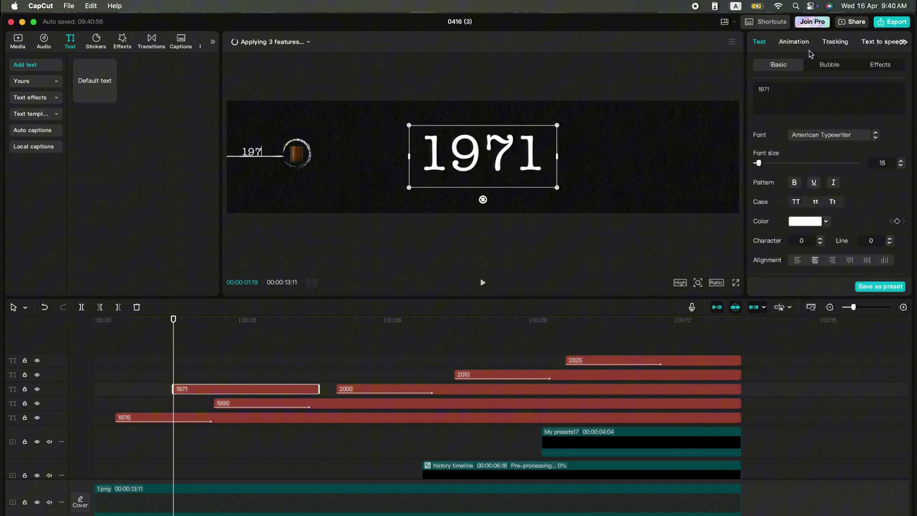
# - Try a 0.8s Typewriter entrance on the 1971 text, shrunk over the 1976 label, and delete the text
pyautogui.click(794, 42)
pyautogui.click(816, 156)
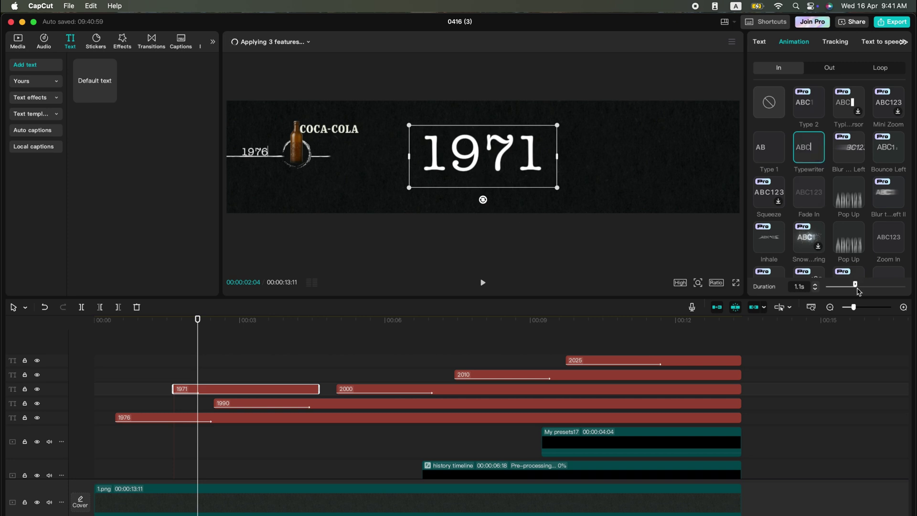
pyautogui.moveTo(849, 289); pyautogui.dragTo(849, 289)
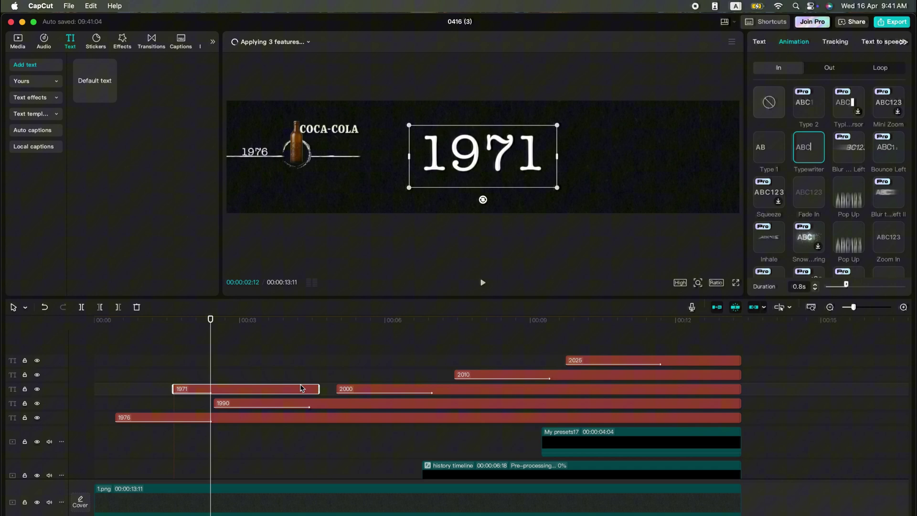
pyautogui.moveTo(556, 186); pyautogui.dragTo(245, 149)
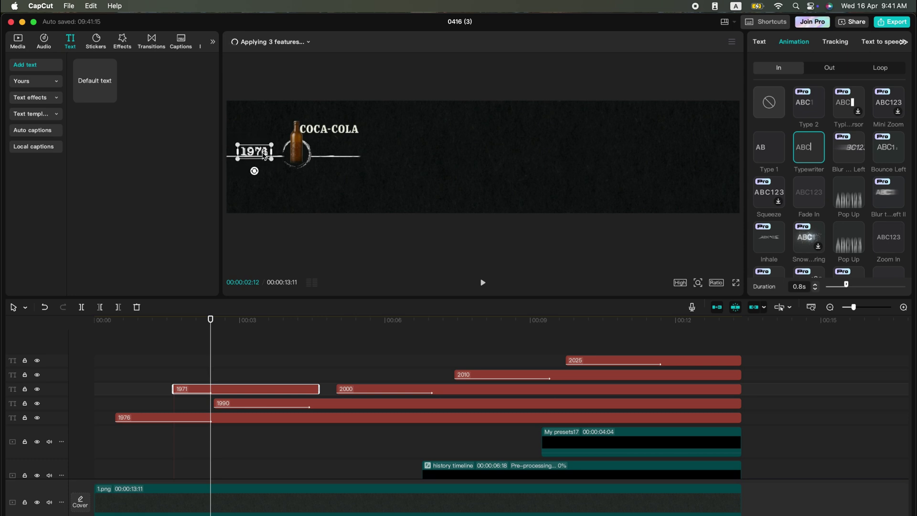
pyautogui.press('Delete')
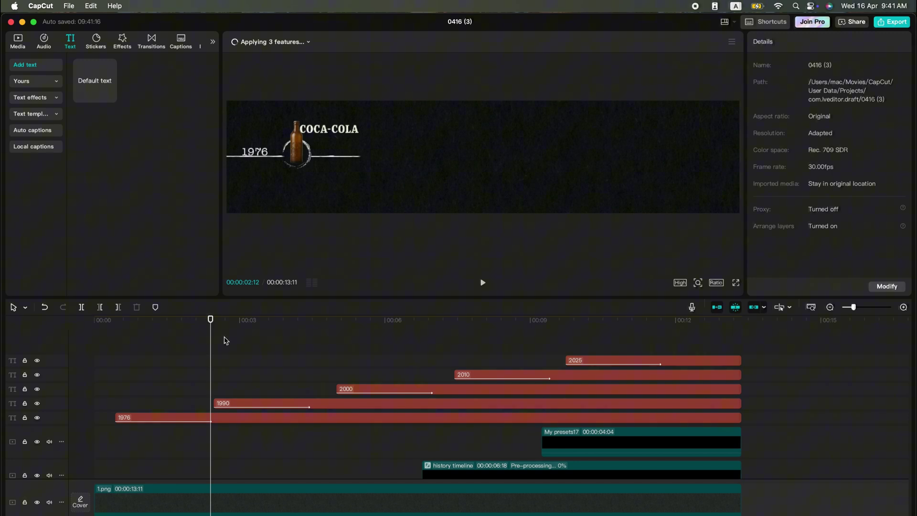
# - Combine all year texts and milestone clips above the 1.png background into one compound clip
pyautogui.moveTo(212, 344); pyautogui.dragTo(677, 344)
pyautogui.moveTo(614, 398); pyautogui.dragTo(314, 515)
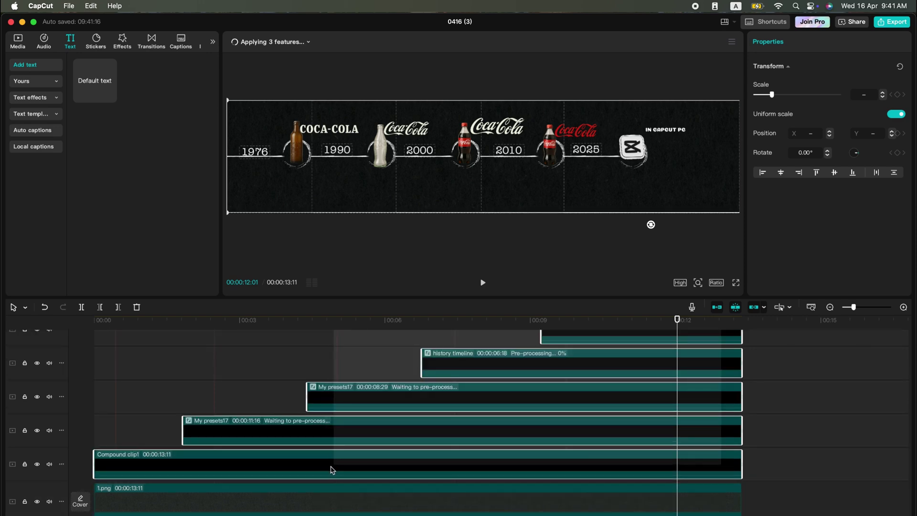
pyautogui.rightClick(331, 470)
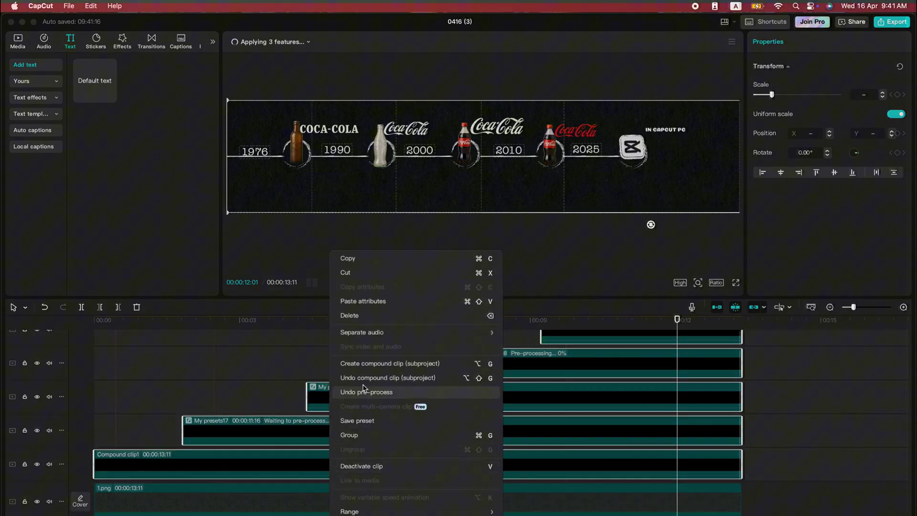
pyautogui.click(369, 368)
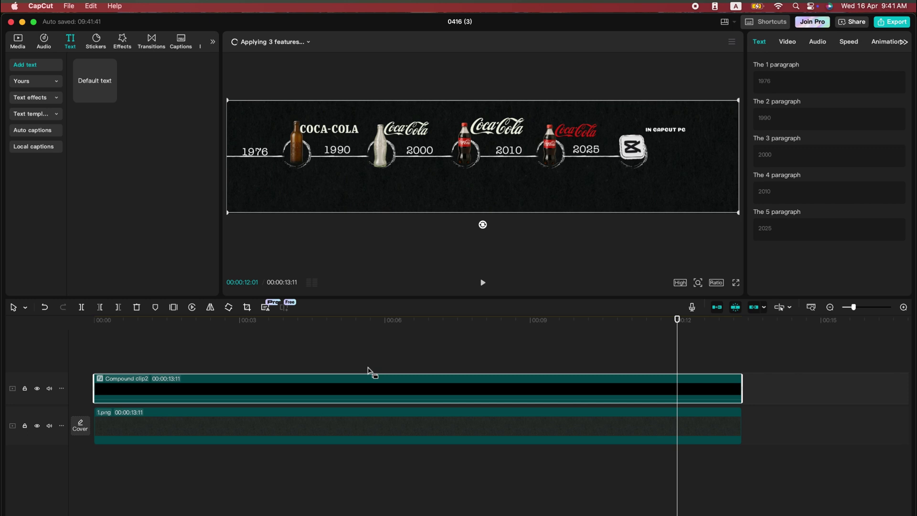
# - Set the canvas ratio to 16:9 and enlarge the 1.png background to fill the whole frame
pyautogui.moveTo(677, 352); pyautogui.dragTo(89, 353)
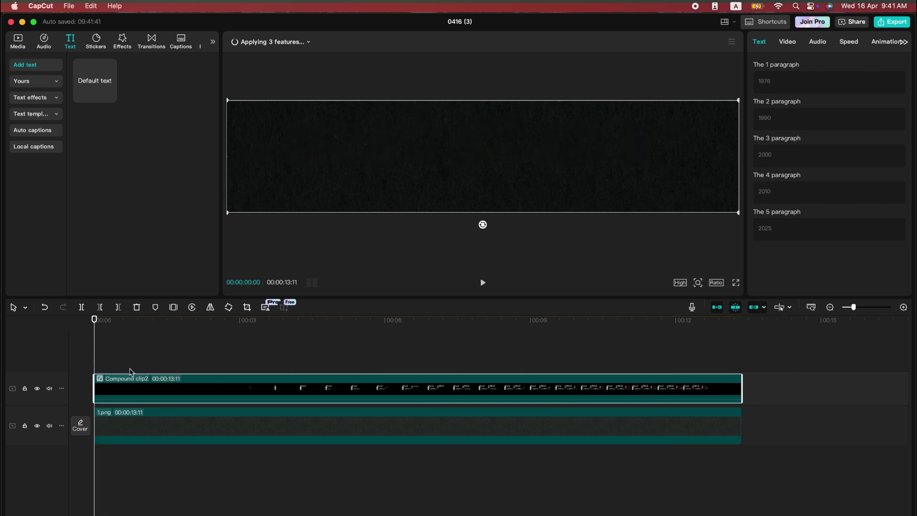
pyautogui.click(184, 429)
pyautogui.click(716, 282)
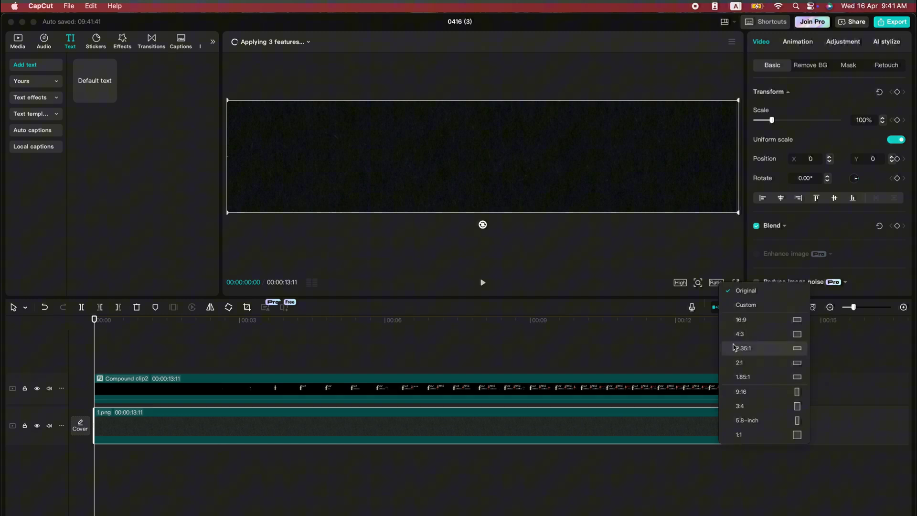
pyautogui.click(744, 320)
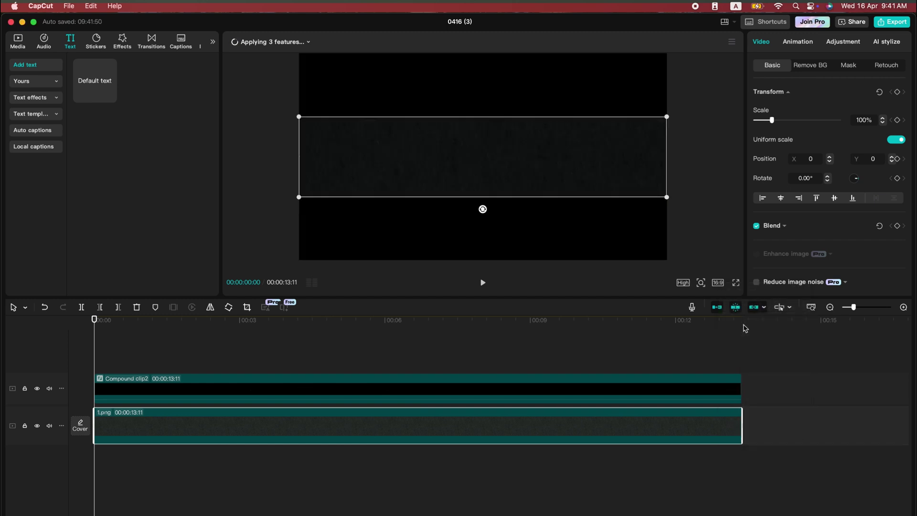
pyautogui.moveTo(668, 200); pyautogui.dragTo(740, 257)
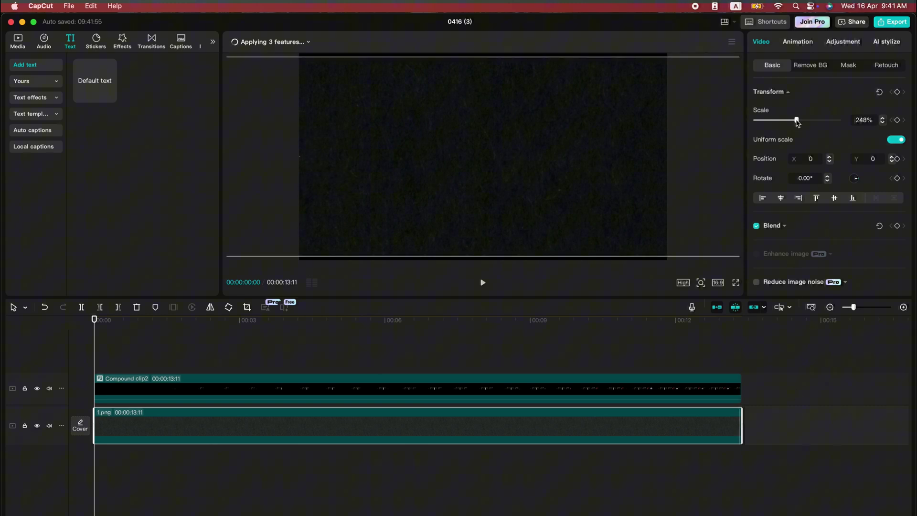
pyautogui.moveTo(797, 122); pyautogui.dragTo(806, 122)
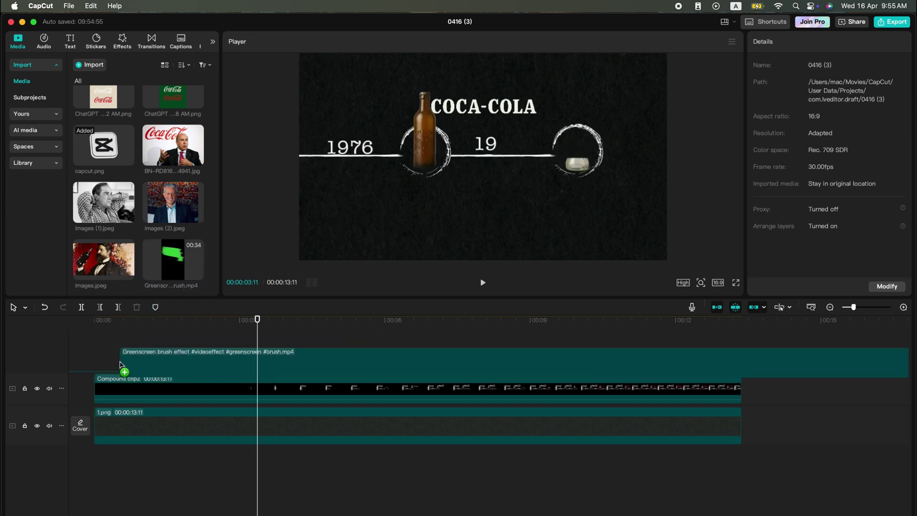
# - Place the greenscreen brush effect video on a track above Compound clip2 near the timeline's start and play it
pyautogui.moveTo(123, 369)
pyautogui.mouseDown()
pyautogui.moveTo(153, 301)
pyautogui.moveTo(134, 370)
pyautogui.mouseUp()
pyautogui.press('space')
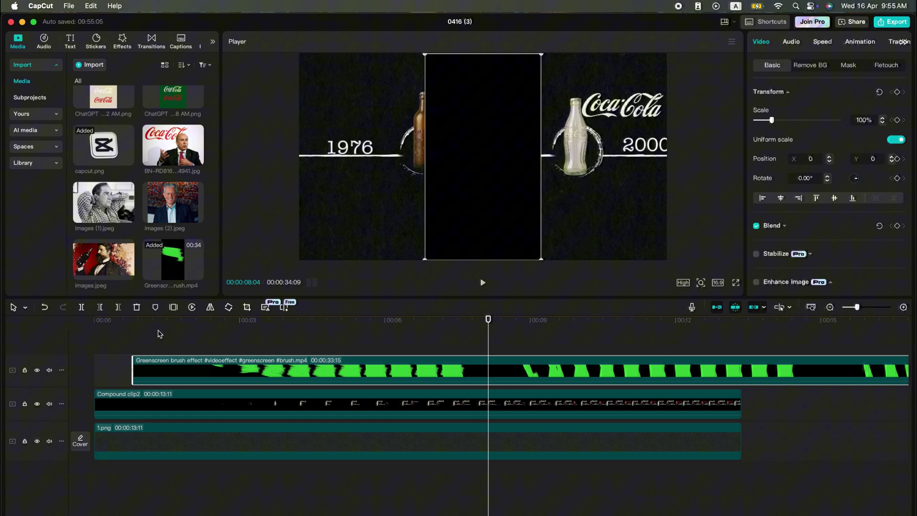
# - Cut the greenscreen brush clip off after 00:00:08:04 and set the remaining part's speed to 2.00x
pyautogui.click(81, 307)
pyautogui.press('Delete')
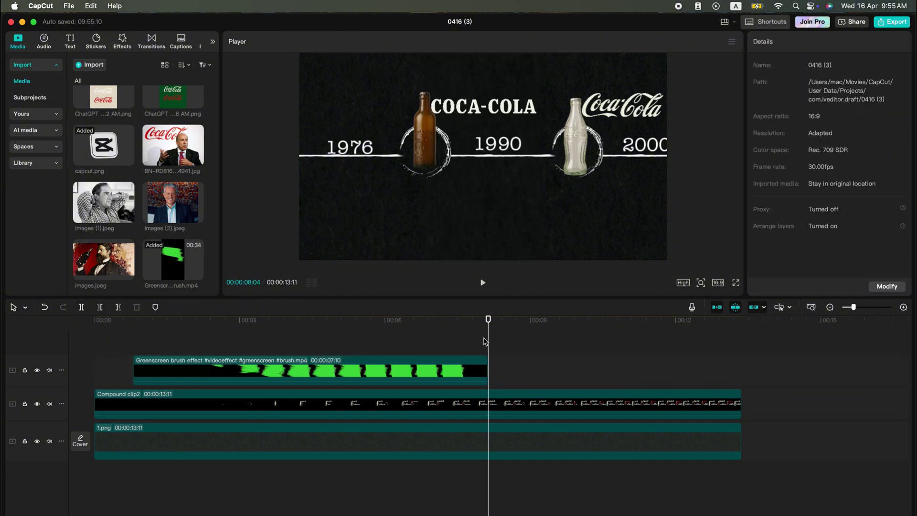
pyautogui.click(367, 373)
pyautogui.click(823, 41)
pyautogui.moveTo(775, 106); pyautogui.dragTo(796, 106)
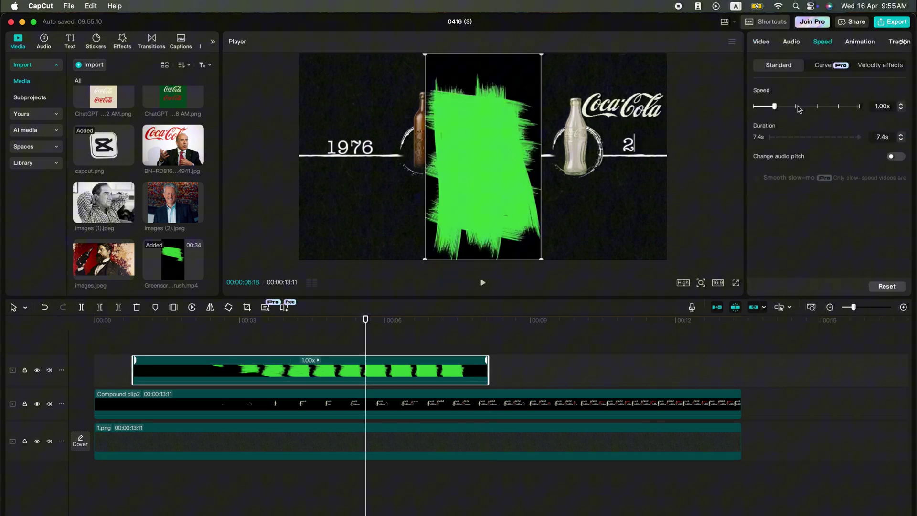
pyautogui.click(817, 107)
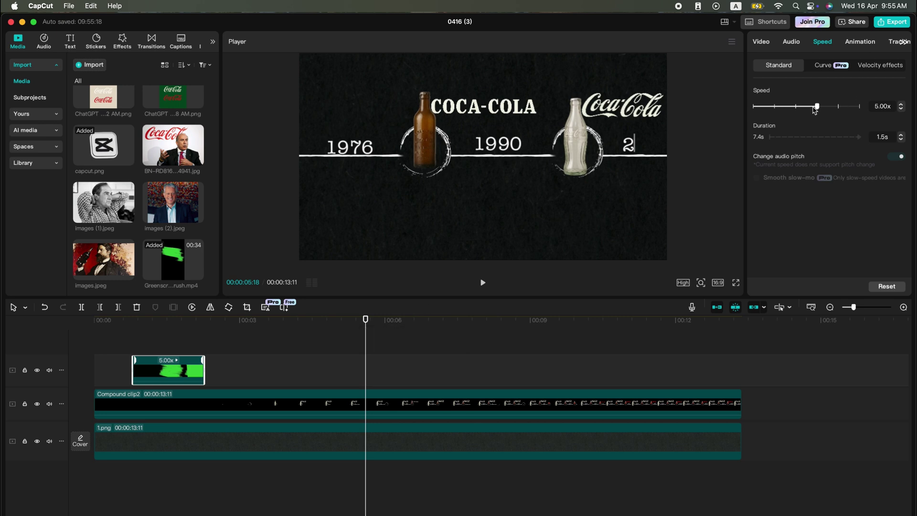
pyautogui.click(796, 106)
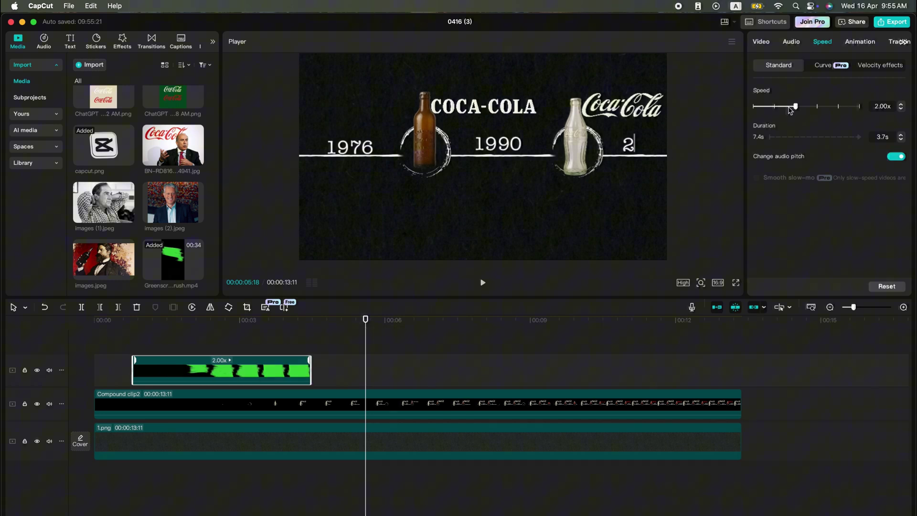
# - Place images.jpeg on a track between the brush clip and Compound clip2, starting and ending with the brush clip
pyautogui.click(132, 342)
pyautogui.moveTo(122, 260)
pyautogui.mouseDown()
pyautogui.moveTo(159, 338)
pyautogui.moveTo(155, 364)
pyautogui.mouseUp()
pyautogui.moveTo(180, 400)
pyautogui.mouseDown()
pyautogui.moveTo(175, 361)
pyautogui.moveTo(180, 369)
pyautogui.mouseUp()
pyautogui.moveTo(374, 404); pyautogui.dragTo(311, 401)
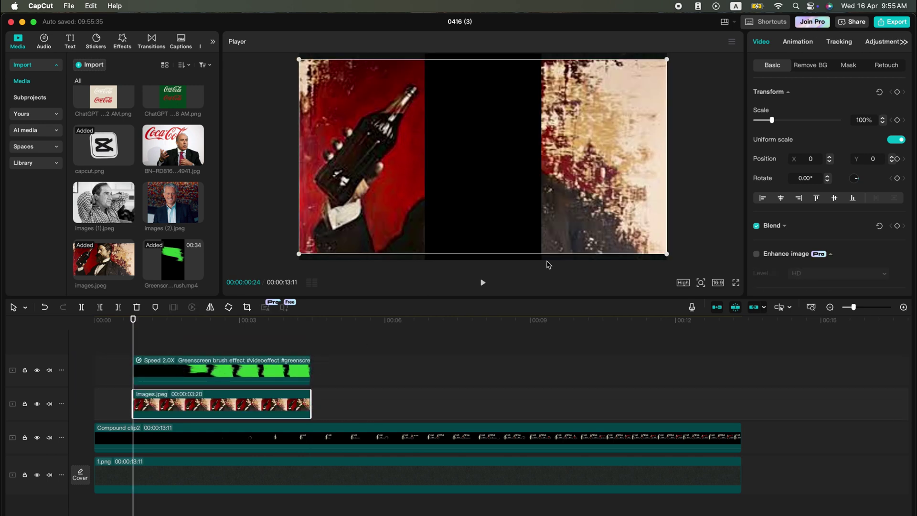
# - Rotate the greenscreen brush clip to -90° so it lies horizontally in the frame
pyautogui.click(306, 363)
pyautogui.click(701, 283)
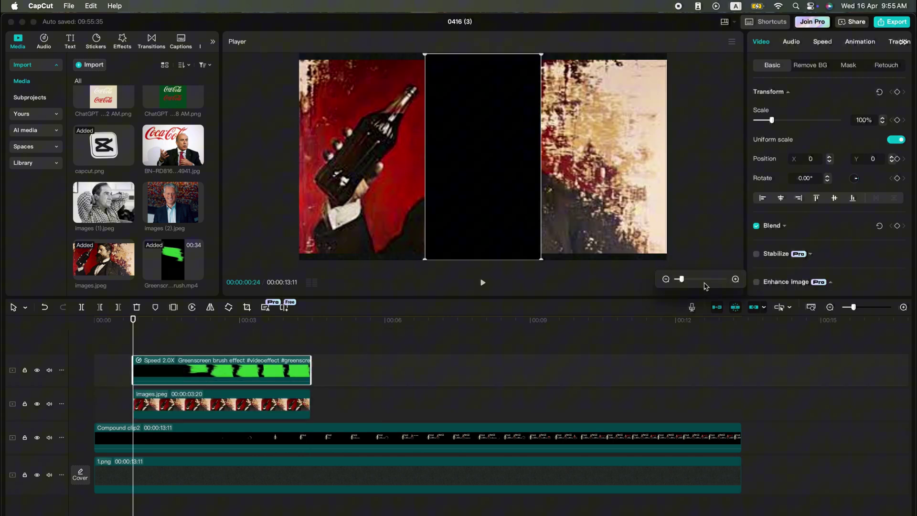
pyautogui.moveTo(683, 281); pyautogui.dragTo(678, 281)
pyautogui.moveTo(483, 242); pyautogui.dragTo(570, 160)
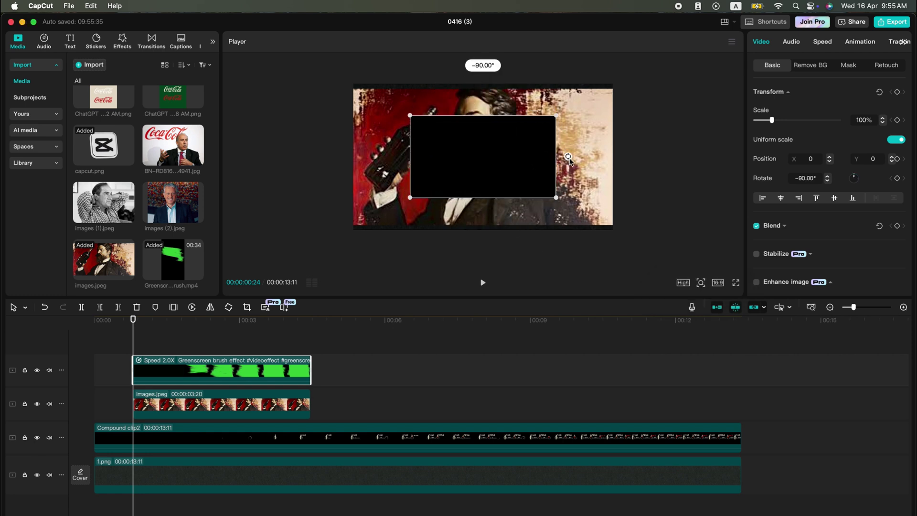
# - Scale images.jpeg down to 43% so it fits inside the rotated brush clip
pyautogui.click(606, 213)
pyautogui.click(256, 407)
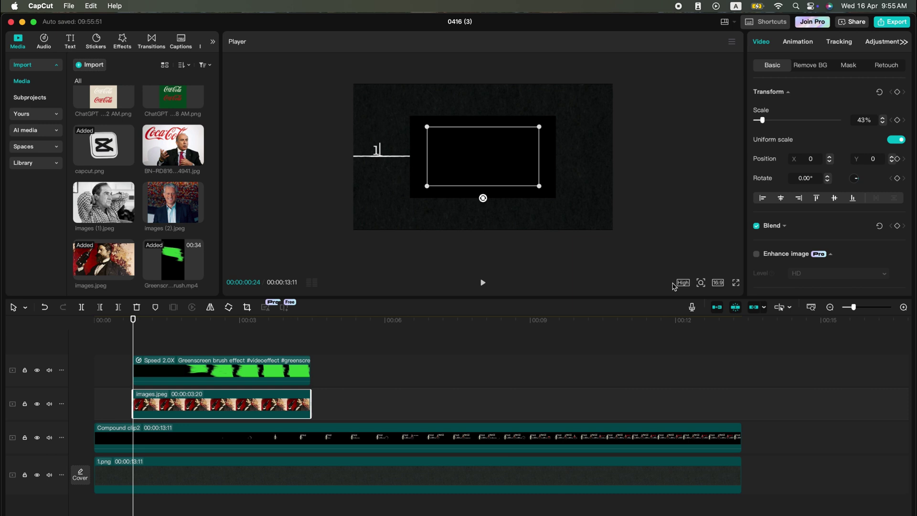
pyautogui.click(701, 282)
pyautogui.moveTo(676, 280); pyautogui.dragTo(683, 282)
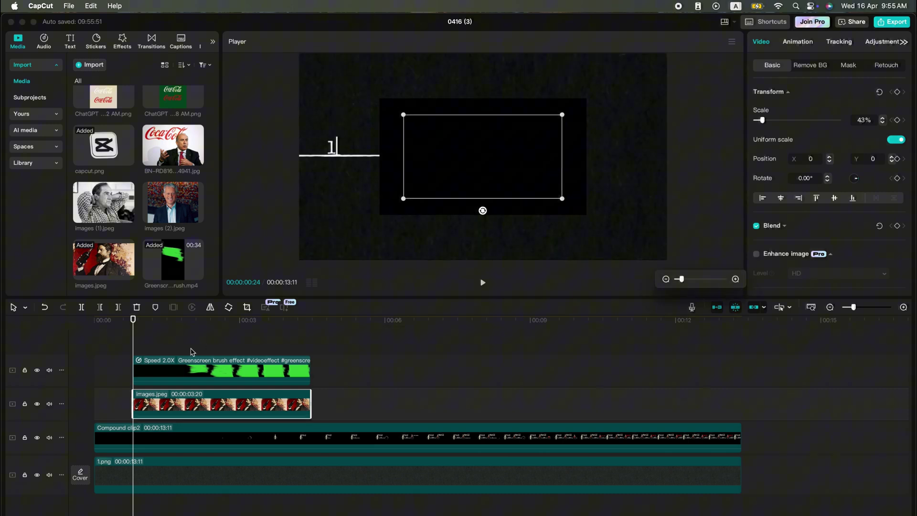
# - Key the green out of the brush clip with Chroma key at intensity 50 and play the reveal
pyautogui.moveTo(191, 353); pyautogui.dragTo(134, 357)
pyautogui.click(186, 370)
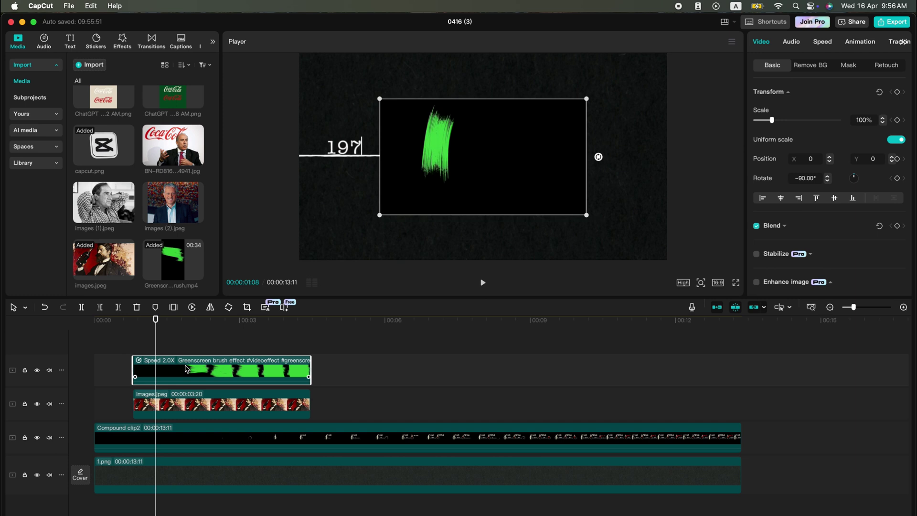
pyautogui.click(824, 70)
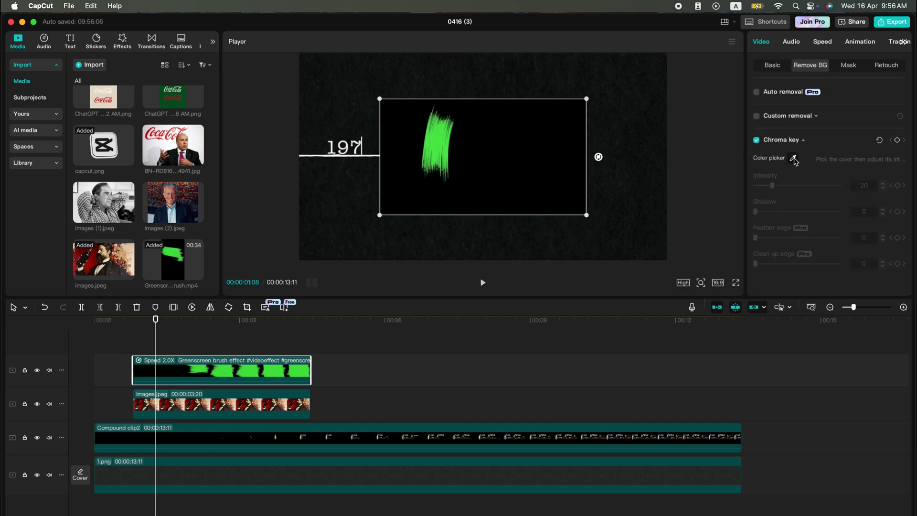
pyautogui.click(794, 161)
pyautogui.click(441, 143)
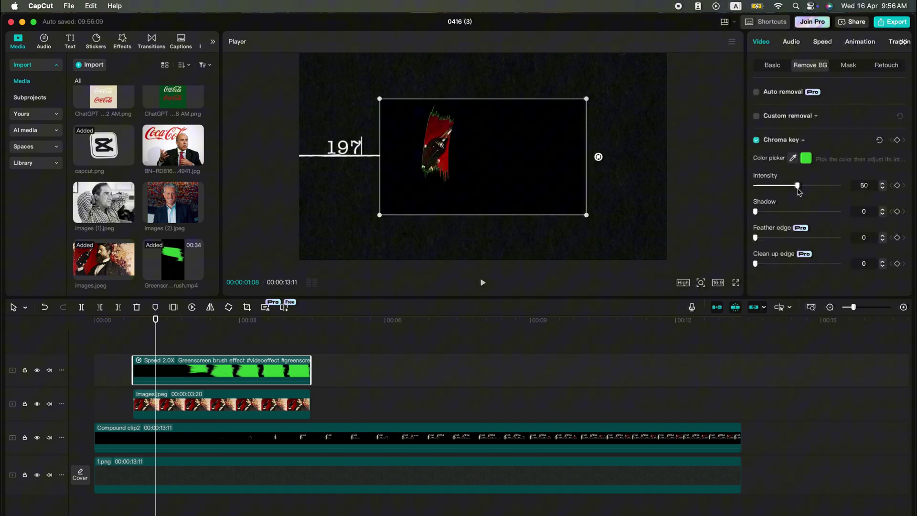
pyautogui.click(139, 342)
pyautogui.press('space')
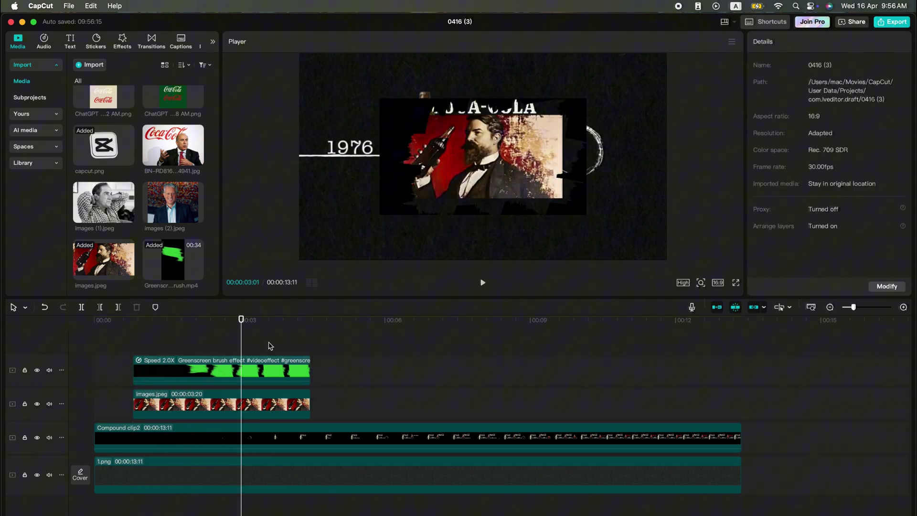
# - Combine the brush clip and images.jpeg into one compound clip and play it
pyautogui.moveTo(282, 351); pyautogui.dragTo(227, 407)
pyautogui.rightClick(228, 404)
pyautogui.click(258, 323)
pyautogui.moveTo(256, 323); pyautogui.dragTo(149, 347)
pyautogui.press('space')
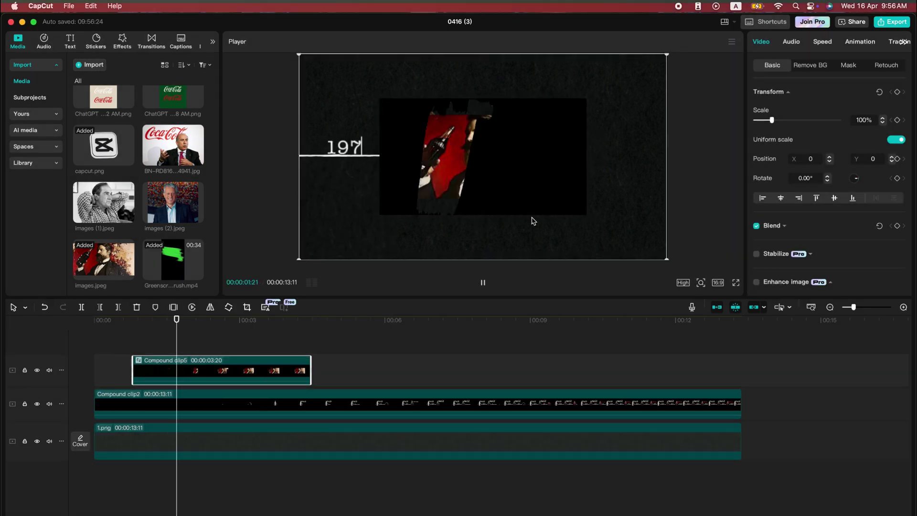
# - Remove the black surround from the portrait compound clip with Chroma key at intensity 20 and play it
pyautogui.press('space')
pyautogui.click(810, 65)
pyautogui.click(793, 158)
pyautogui.click(568, 139)
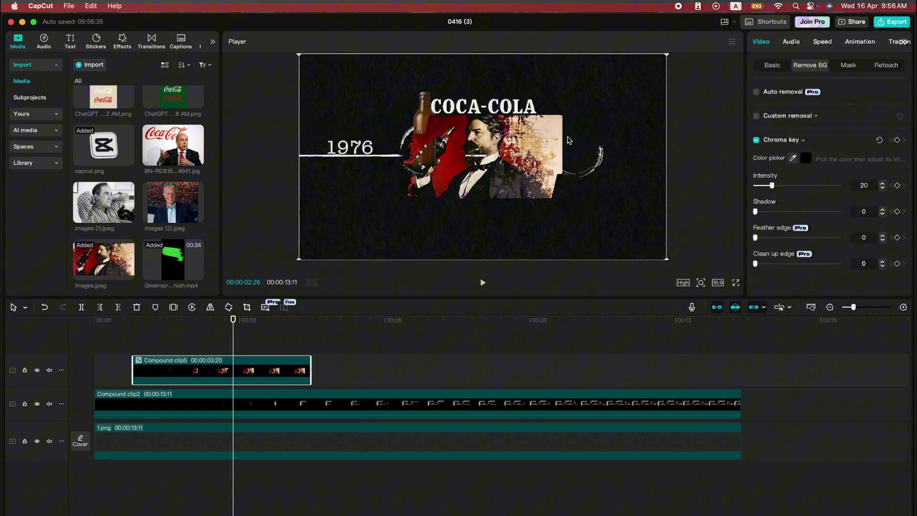
pyautogui.press('space')
pyautogui.press('space')
# - Shrink the portrait compound clip to 63% and position it below the 1976 label, playing the result
pyautogui.moveTo(666, 259); pyautogui.dragTo(598, 222)
pyautogui.moveTo(546, 172); pyautogui.dragTo(422, 222)
pyautogui.moveTo(100, 323); pyautogui.dragTo(235, 350)
pyautogui.click(256, 374)
pyautogui.press('space')
pyautogui.press('space')
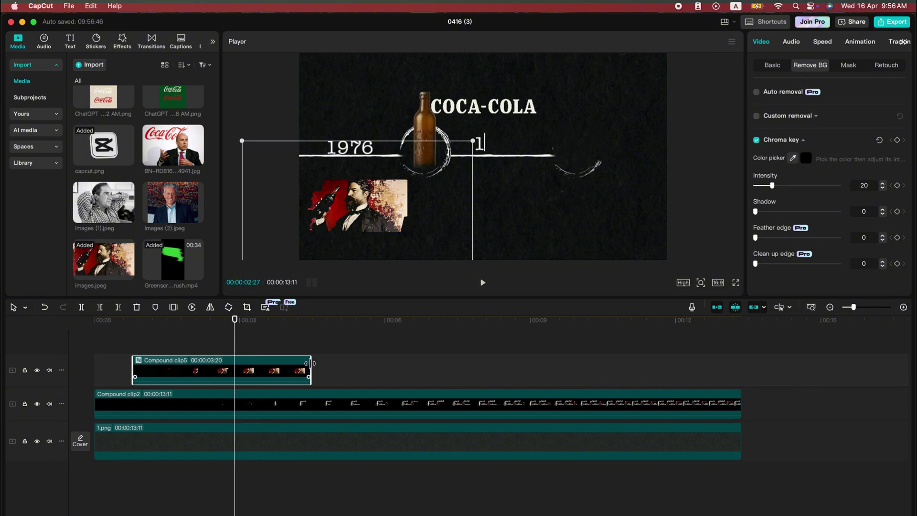
# - Trim Compound clip5 to end at 00:00:02:27 and paste a copy right after it at 2.00x speed
pyautogui.moveTo(309, 364); pyautogui.dragTo(231, 373)
pyautogui.press('super+c')
pyautogui.press('super+v')
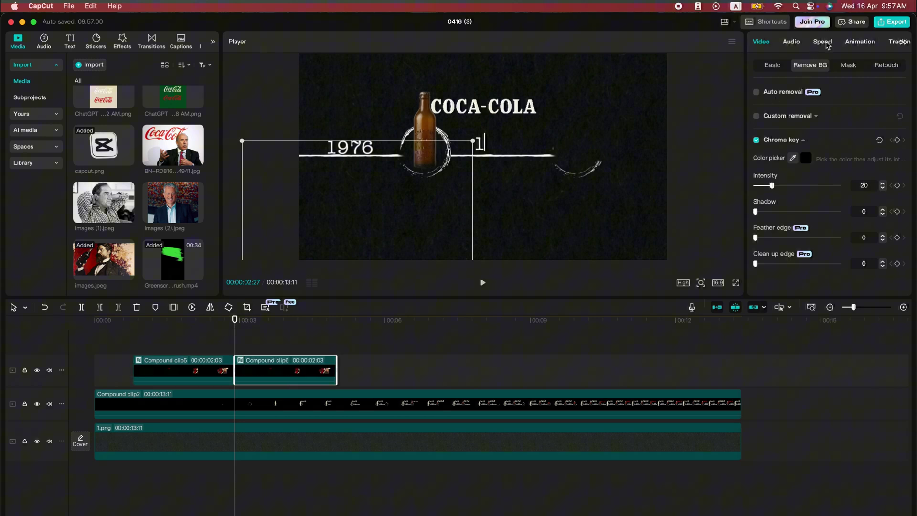
pyautogui.click(823, 42)
pyautogui.moveTo(797, 108); pyautogui.dragTo(796, 107)
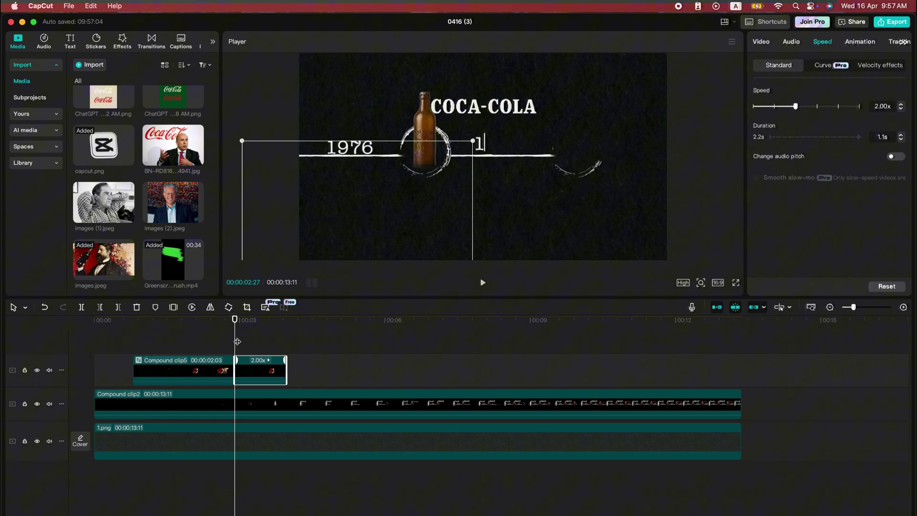
# - Shorten Compound clip5 to end at 00:00:02:14 and have its reversed 2x-speed copy follow directly
pyautogui.moveTo(232, 342); pyautogui.dragTo(65, 349)
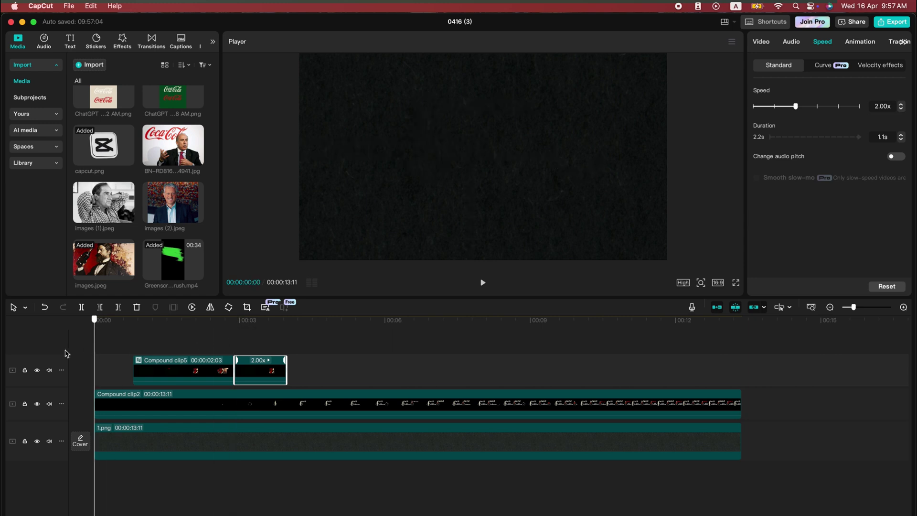
pyautogui.press('space')
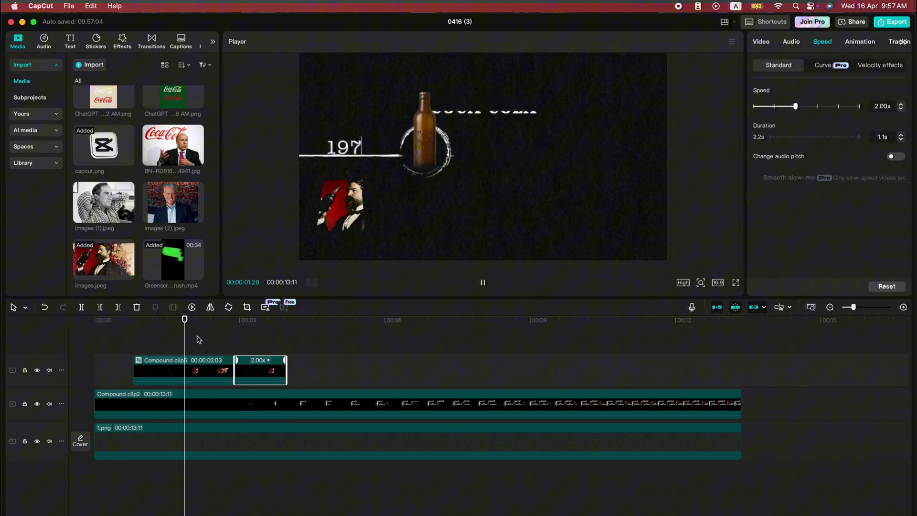
pyautogui.press('space')
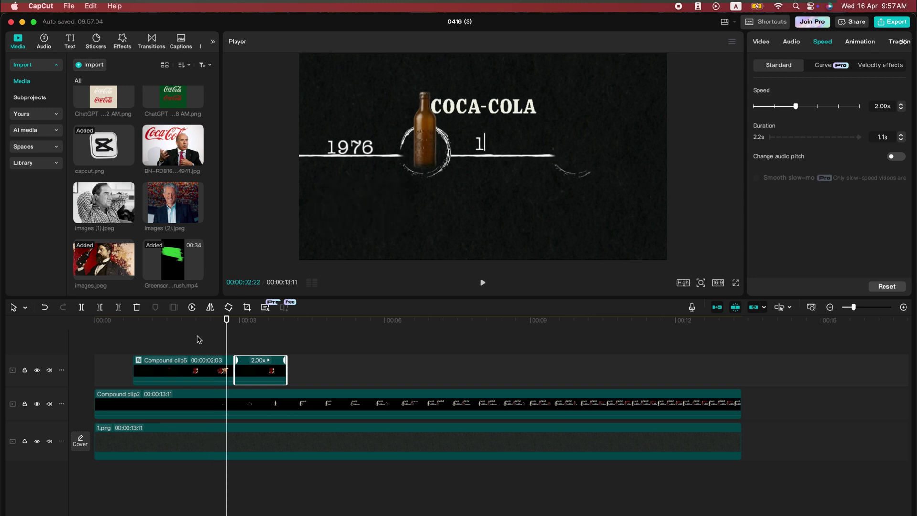
pyautogui.moveTo(228, 345); pyautogui.dragTo(213, 346)
pyautogui.click(232, 367)
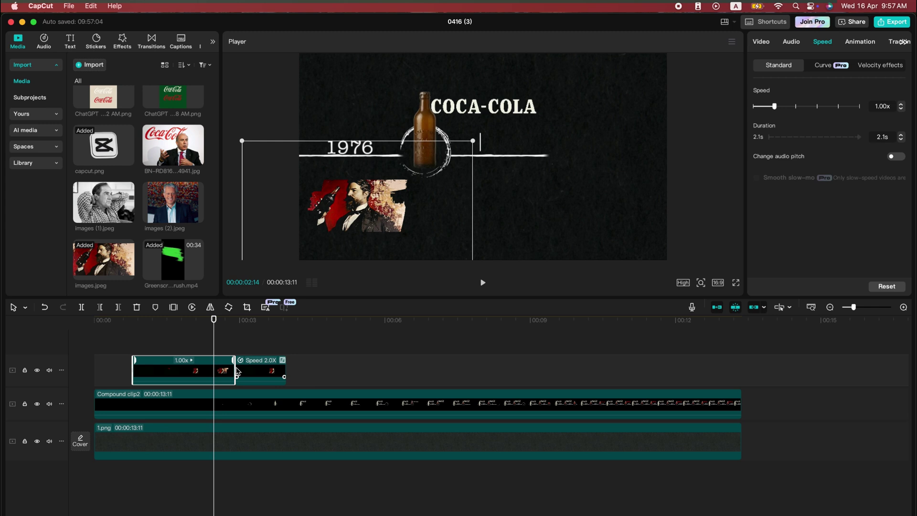
pyautogui.moveTo(233, 366)
pyautogui.mouseDown()
pyautogui.moveTo(213, 367)
pyautogui.moveTo(242, 375)
pyautogui.moveTo(228, 372)
pyautogui.mouseUp()
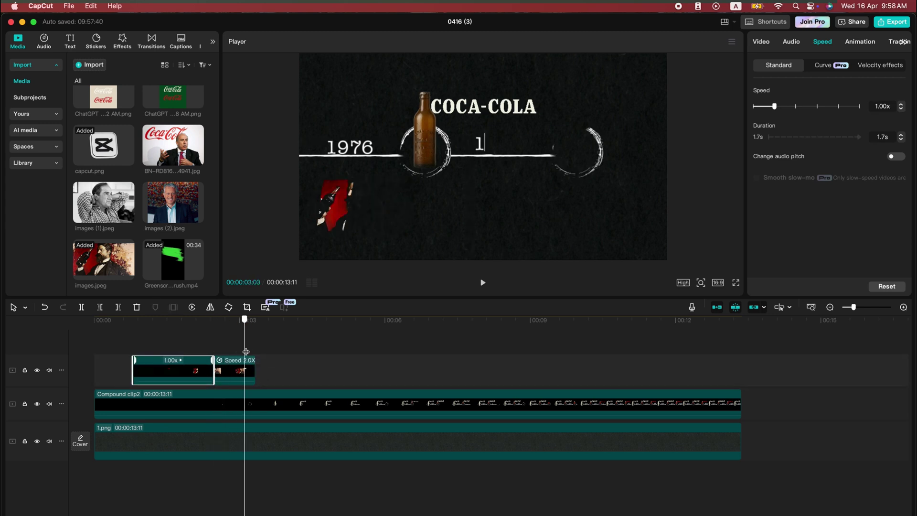
# - Animate Compound clip2 with position keyframes so the timeline slides sideways after the portrait, reaching X 1534 at the 1990 milestone
pyautogui.click(256, 404)
pyautogui.click(772, 65)
pyautogui.moveTo(495, 158); pyautogui.dragTo(375, 157)
pyautogui.moveTo(287, 403); pyautogui.dragTo(358, 406)
pyautogui.click(138, 344)
pyautogui.press('space')
pyautogui.click(352, 354)
pyautogui.moveTo(542, 181); pyautogui.dragTo(523, 180)
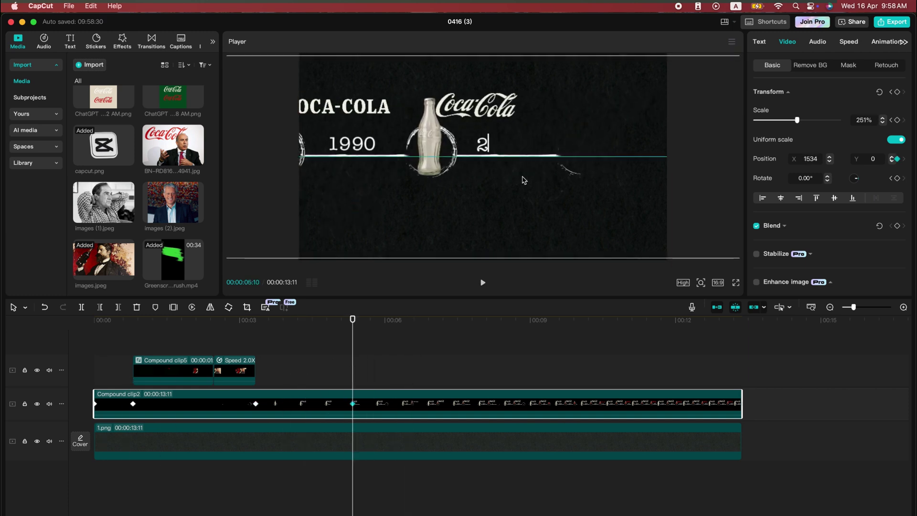
# - Add further position keyframes to Compound clip2 for the milestones after 2000 and play the slide
pyautogui.click(456, 352)
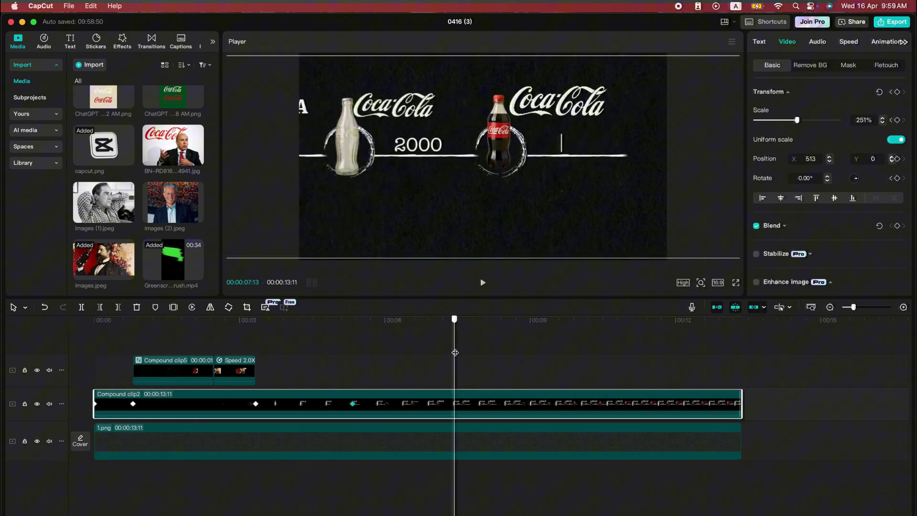
pyautogui.press('space')
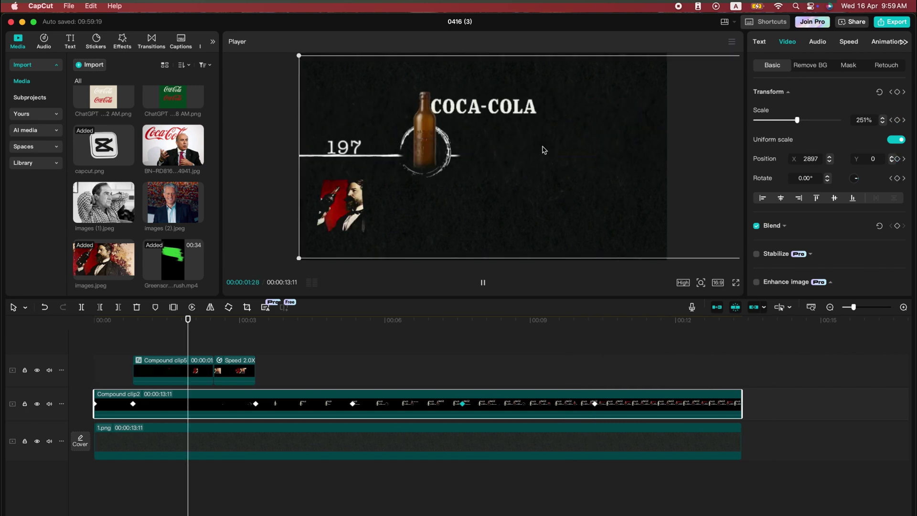
pyautogui.press('space')
pyautogui.click(467, 369)
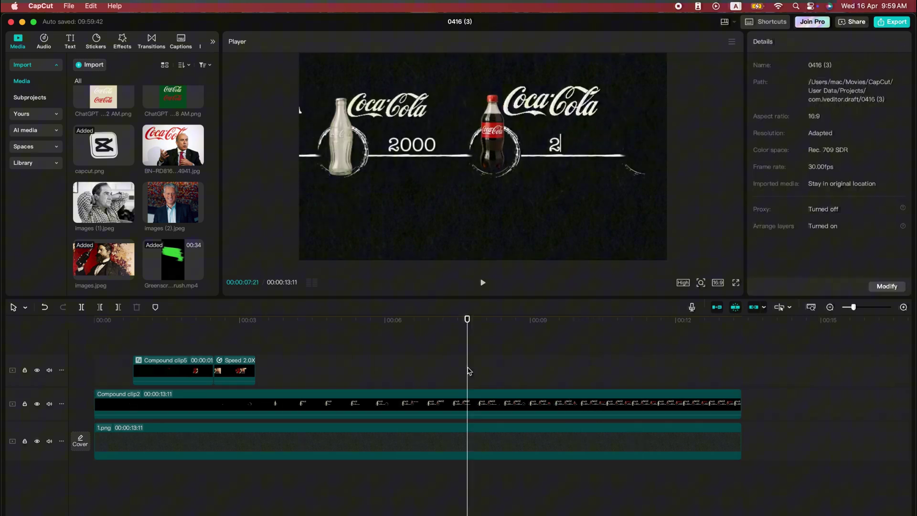
pyautogui.press('space')
pyautogui.press('space')
# - Retime the later position keyframes on Compound clip2 and add more so the slide covers the 2010 and following milestones
pyautogui.click(463, 406)
pyautogui.click(348, 337)
pyautogui.press('space')
pyautogui.press('space')
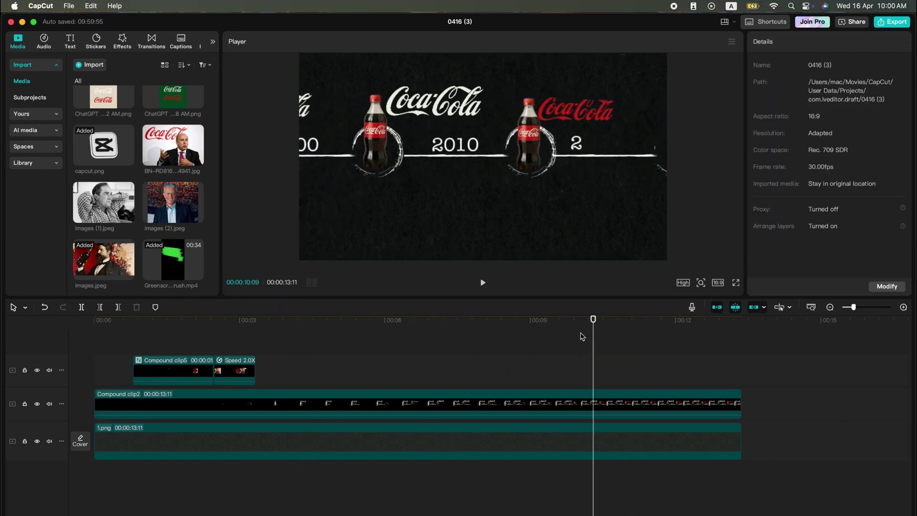
pyautogui.press('space')
pyautogui.click(597, 404)
pyautogui.click(581, 403)
pyautogui.press('space')
pyautogui.press('space')
pyautogui.moveTo(653, 195); pyautogui.dragTo(531, 196)
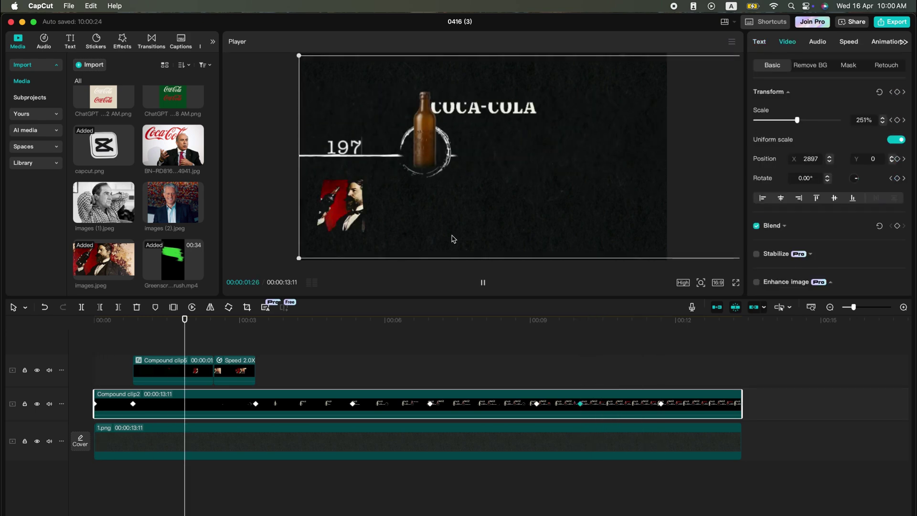
# - Save Compound clip5 as a preset and place My presets17 on its track directly after the 2.0X clip
pyautogui.rightClick(170, 370)
pyautogui.click(203, 334)
pyautogui.click(45, 115)
pyautogui.scroll(-2, 186, 268)
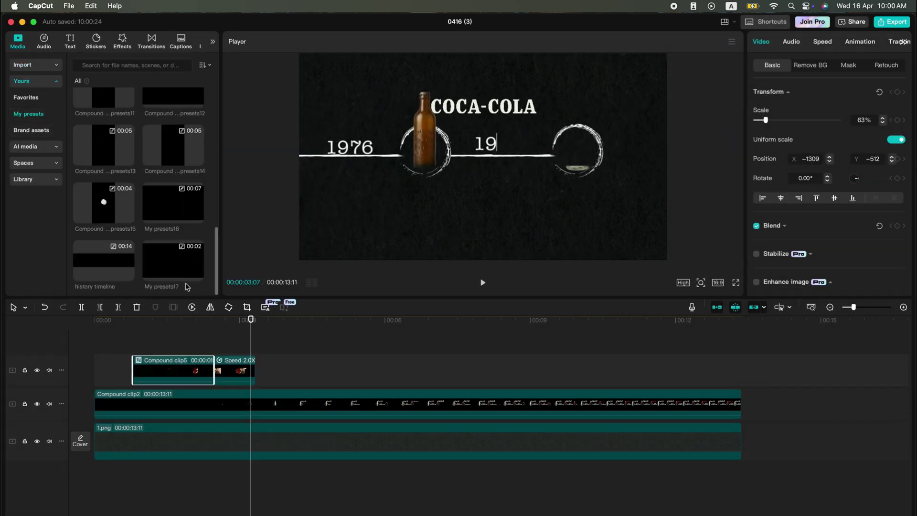
pyautogui.moveTo(186, 282); pyautogui.dragTo(262, 371)
pyautogui.moveTo(251, 320); pyautogui.dragTo(255, 342)
# - Replace the picture inside the My presets17 clip with images (1).jpeg and trim the clip to end at 00:00:04:25
pyautogui.click(36, 65)
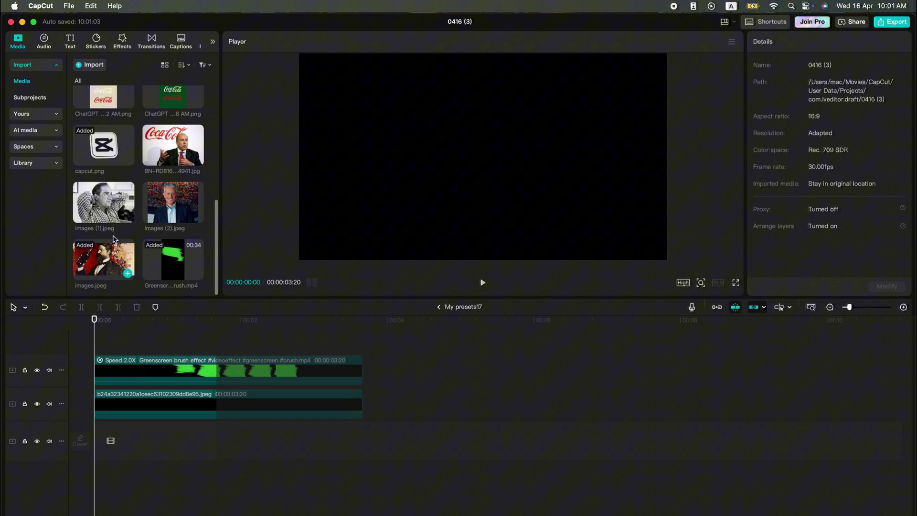
pyautogui.click(438, 307)
pyautogui.click(324, 345)
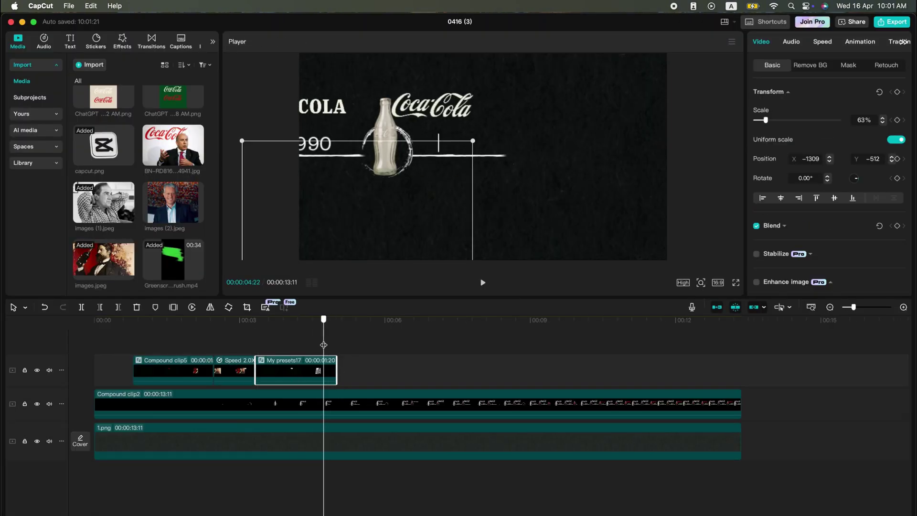
pyautogui.moveTo(324, 345); pyautogui.dragTo(328, 345)
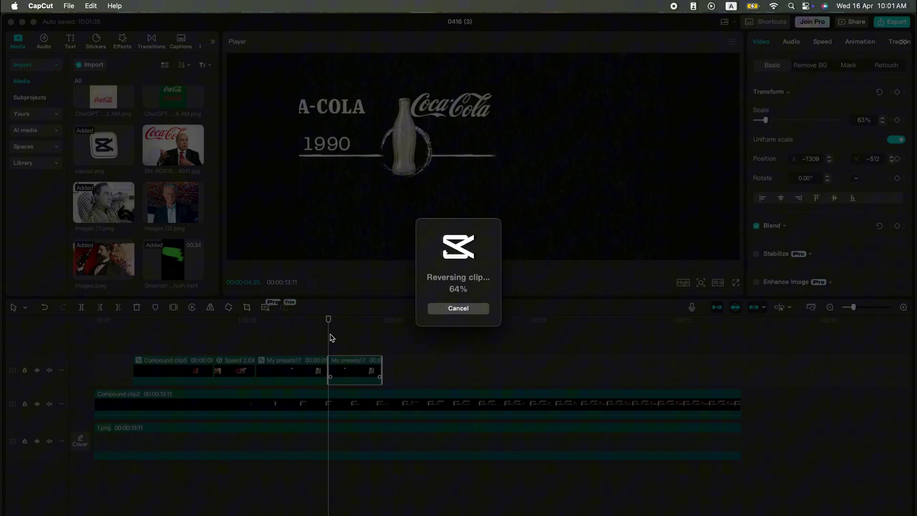